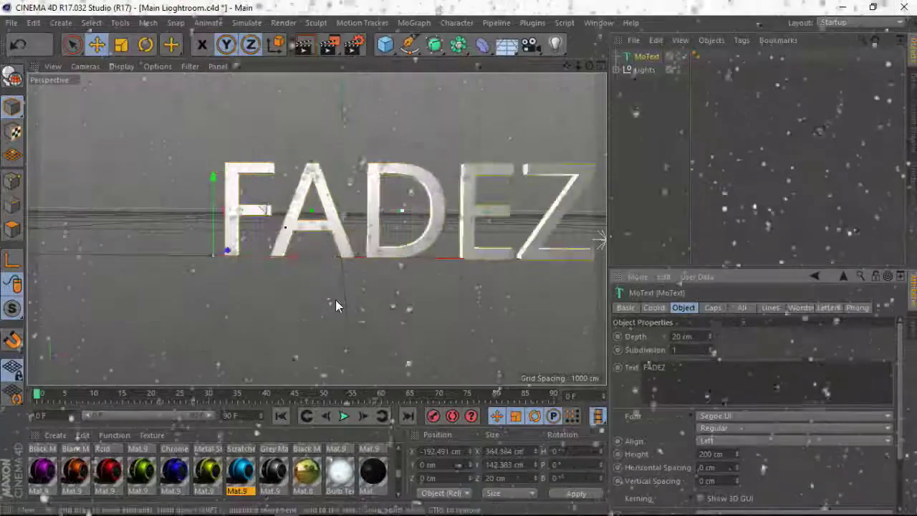
# Set the FADEZ MoText font to Luckiest Guy, after trying a bolder font
pyautogui.click(742, 416)
pyautogui.scroll(-3, 742, 286)
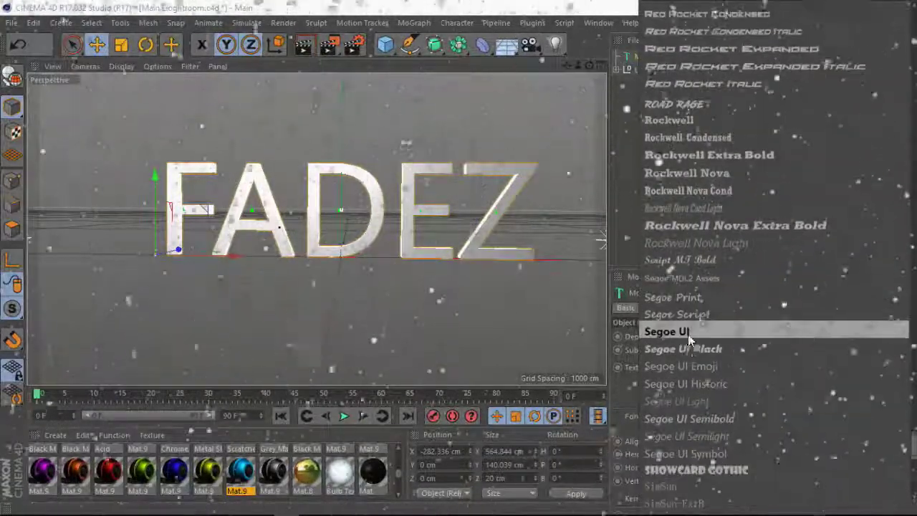
pyautogui.click(688, 327)
pyautogui.scroll(-10, 716, 286)
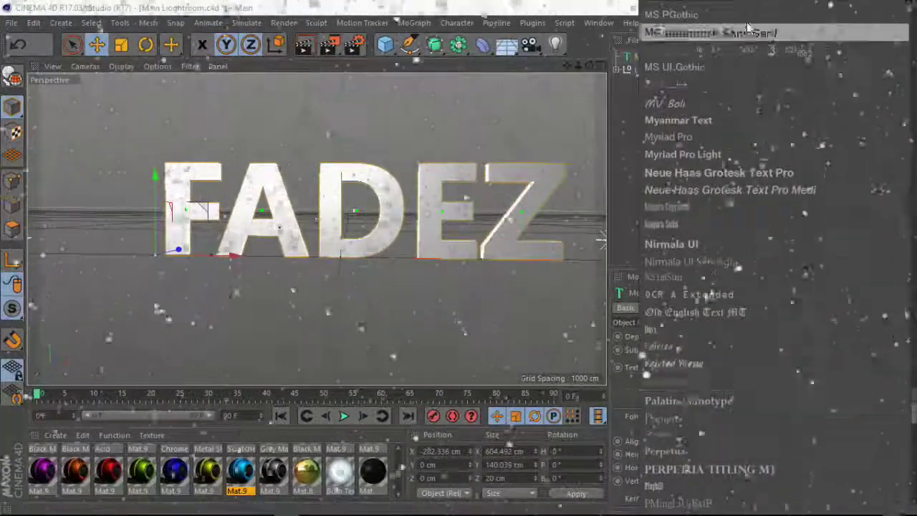
pyautogui.click(675, 260)
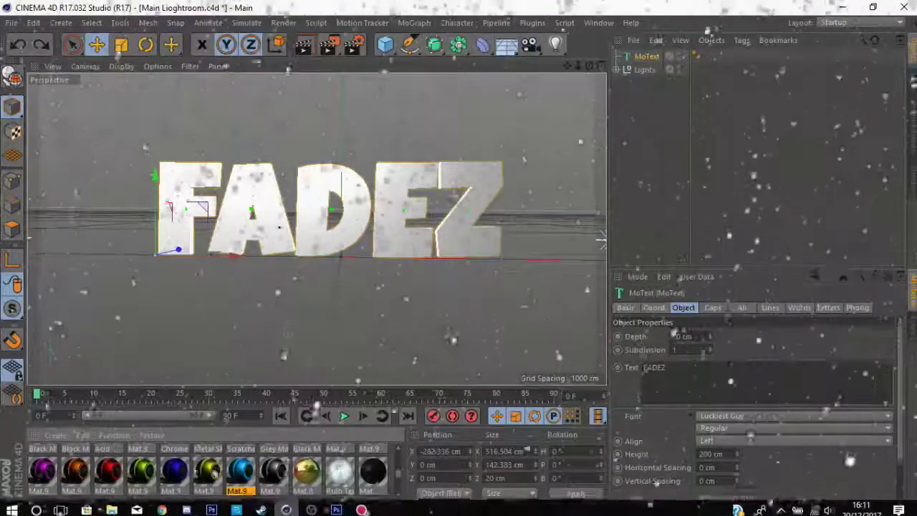
# Extrude the FADEZ text to 90 cm depth with 2 cm fillet caps
pyautogui.moveTo(709, 336); pyautogui.dragTo(713, 313)
pyautogui.click(712, 309)
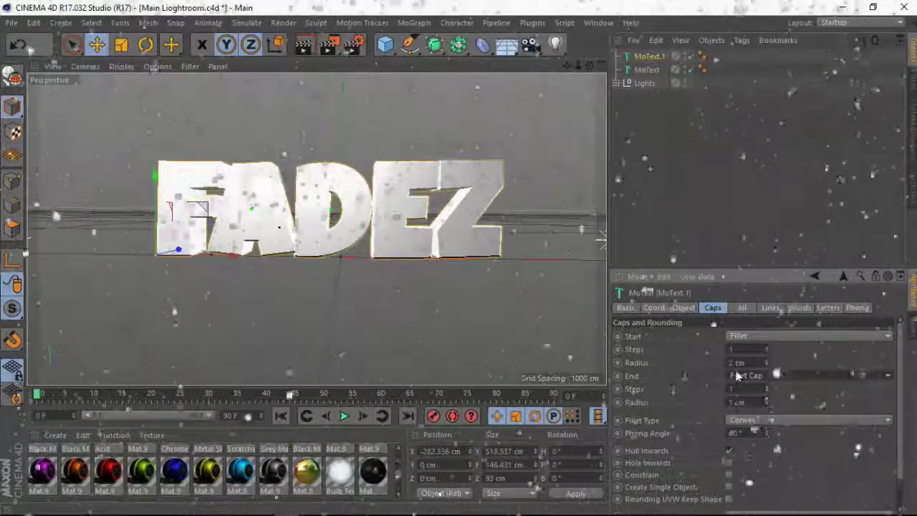
pyautogui.click(738, 376)
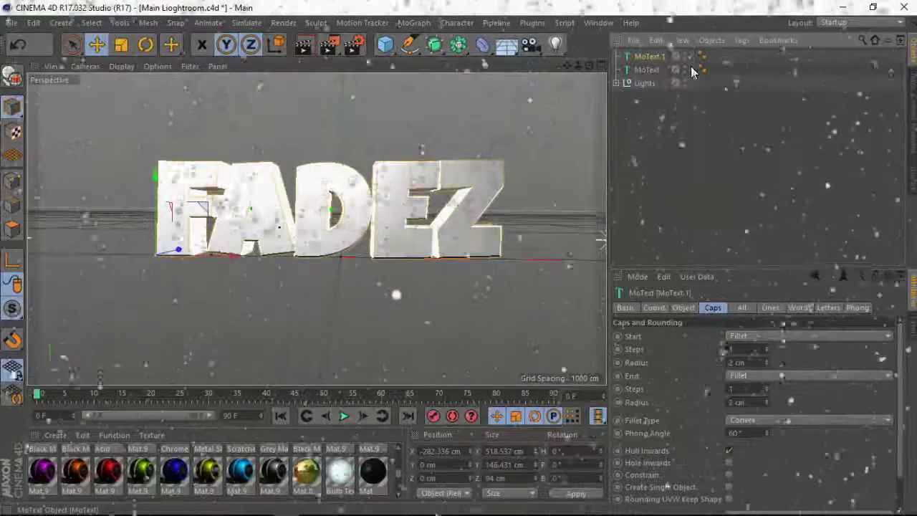
# Apply the cyan material to the text and run a preview render
pyautogui.moveTo(689, 65); pyautogui.dragTo(715, 68)
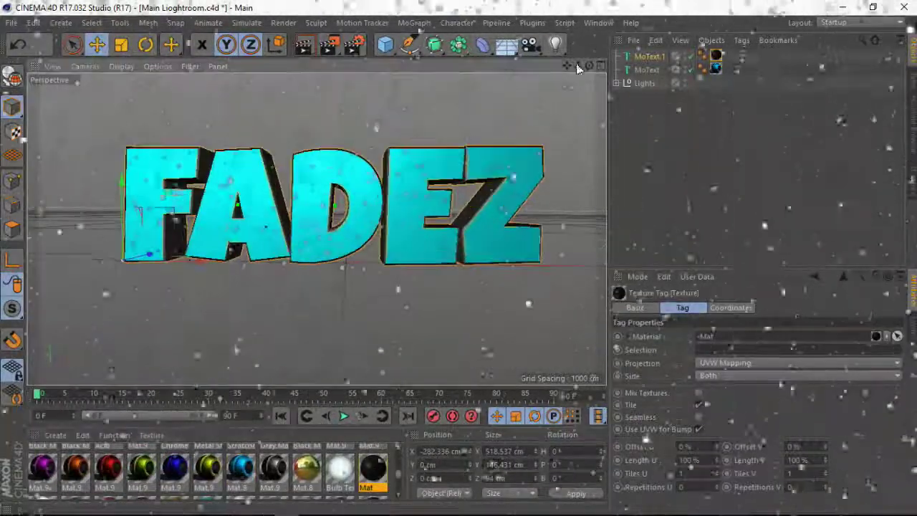
pyautogui.hotkey('ctrl', 'r')
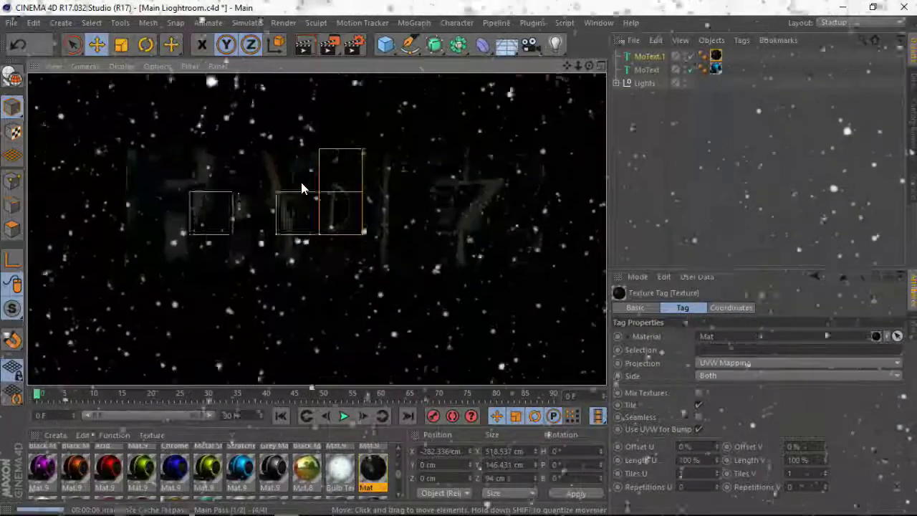
pyautogui.click(640, 57)
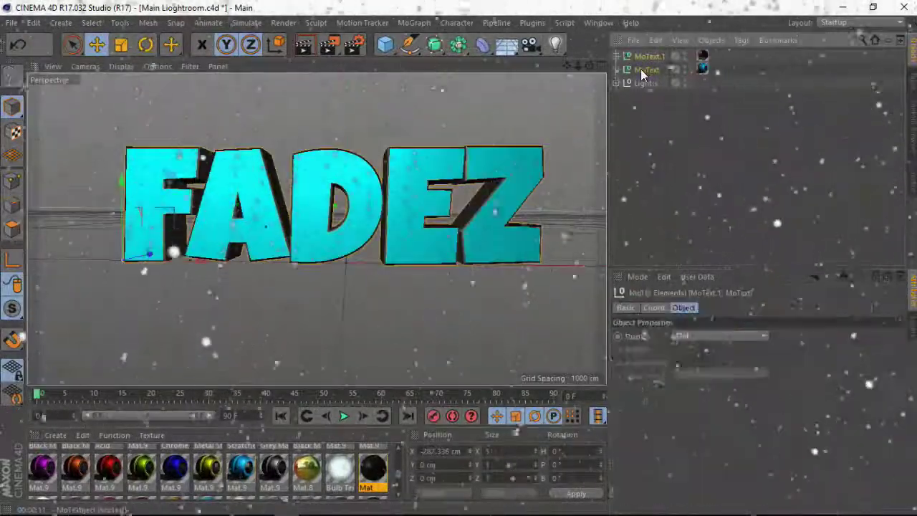
# Split FADEZ into letters, shift E and Z left, and render a PNG with alpha
pyautogui.press('c')
pyautogui.click(630, 83)
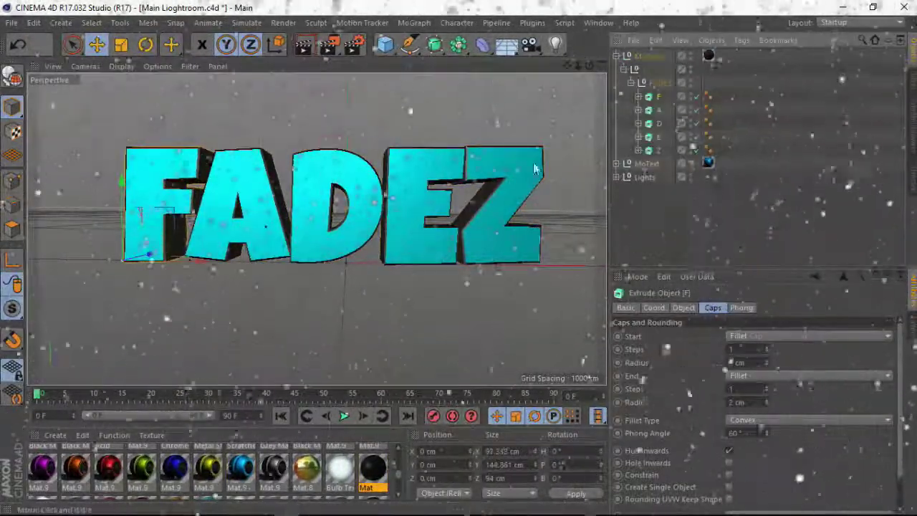
pyautogui.press('r')
pyautogui.click(658, 96)
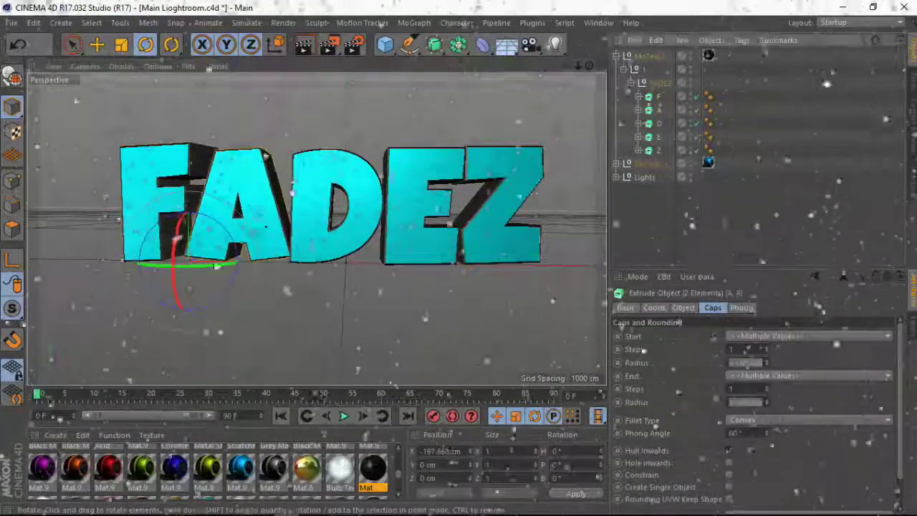
pyautogui.click(658, 110)
pyautogui.click(658, 124)
pyautogui.keyDown('ctrl'); pyautogui.click(658, 150); pyautogui.keyUp('ctrl')
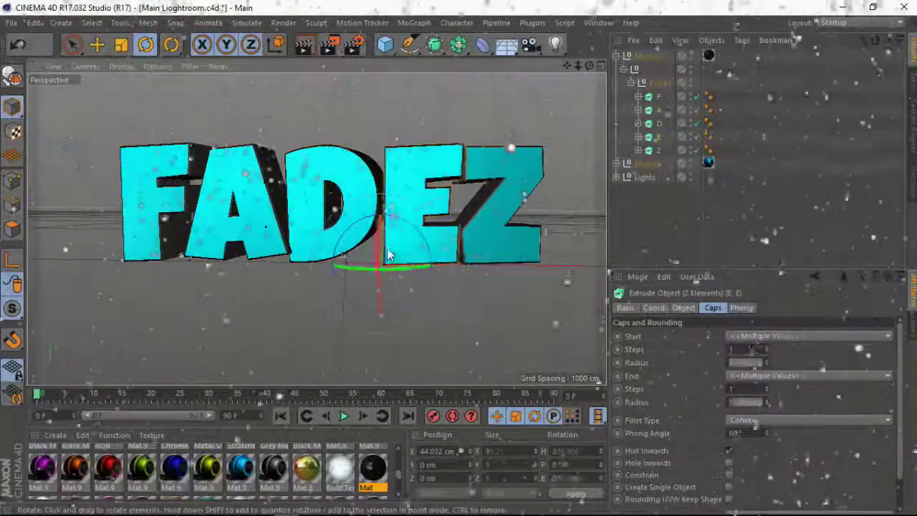
pyautogui.click(97, 43)
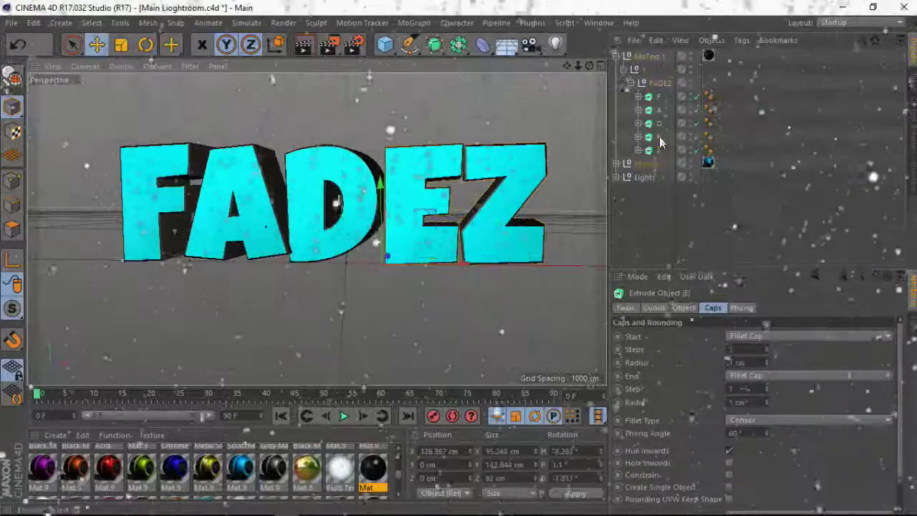
pyautogui.moveTo(458, 260); pyautogui.dragTo(595, 272)
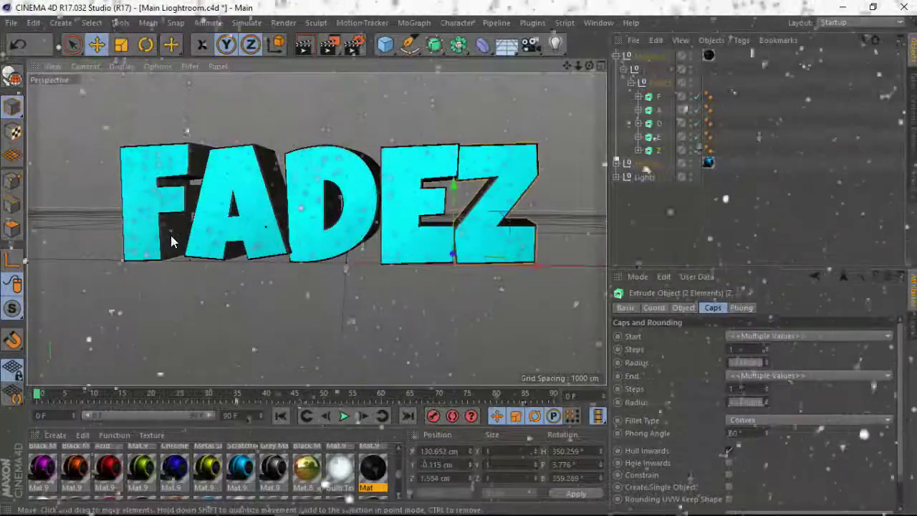
pyautogui.hotkey('ctrl', 'b')
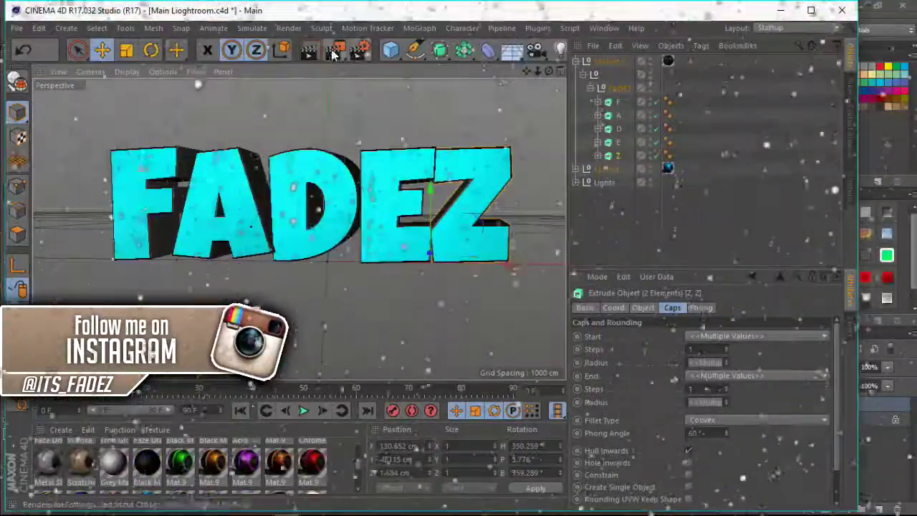
pyautogui.click(335, 50)
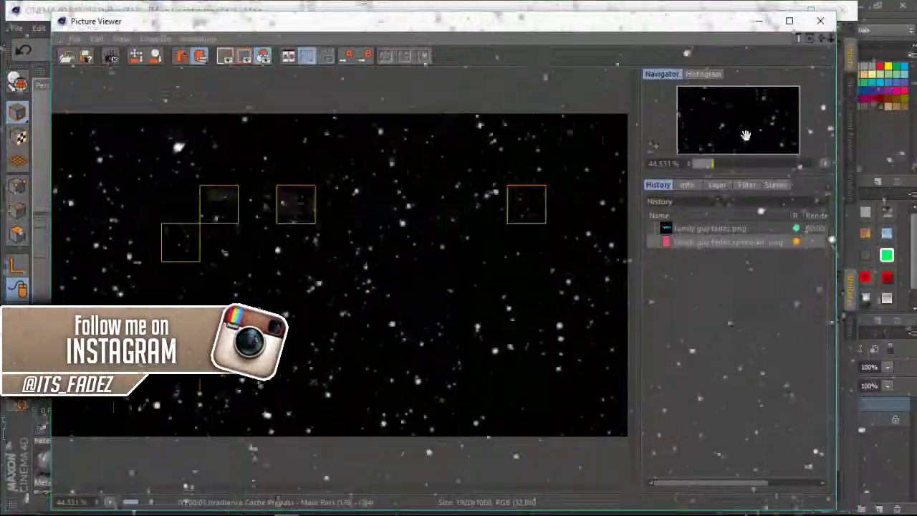
# Search Google Images for 'family guy'
pyautogui.write('ily guy')
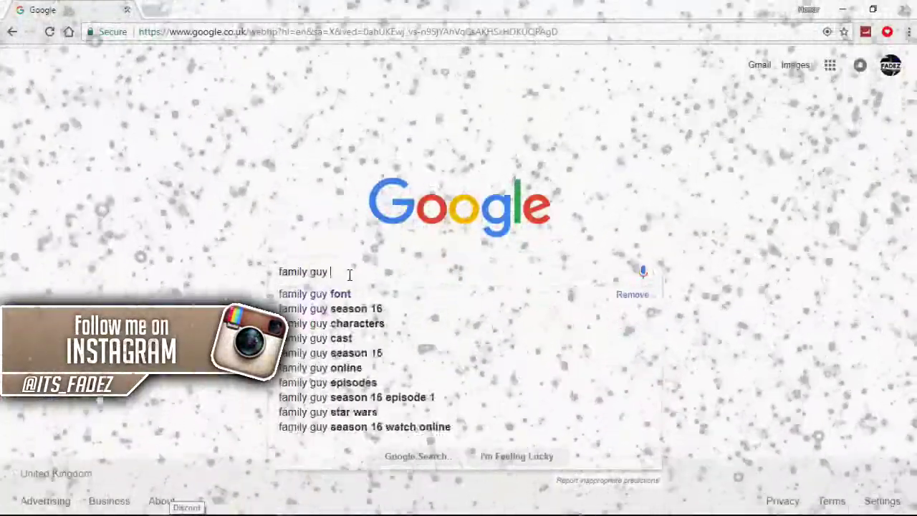
pyautogui.press('Return')
pyautogui.click(208, 114)
pyautogui.moveTo(913, 86)
pyautogui.mouseDown()
pyautogui.moveTo(913, 259)
pyautogui.moveTo(913, 71)
pyautogui.mouseUp()
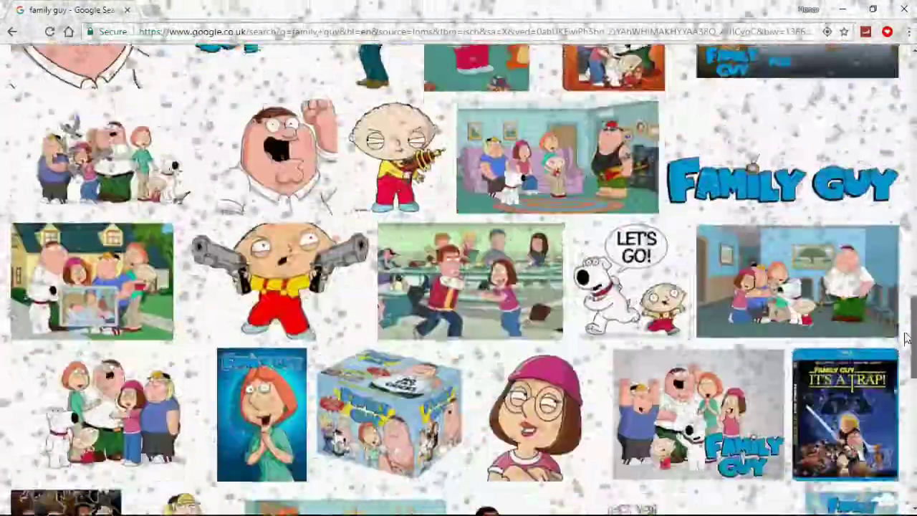
pyautogui.scroll(-5, 458, 287)
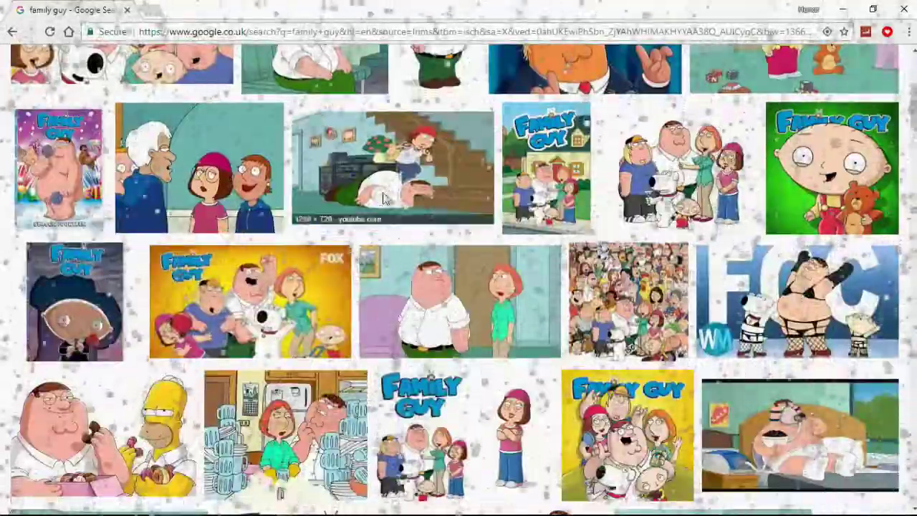
# Preview a related Family Guy image and copy it
pyautogui.click(393, 172)
pyautogui.click(749, 351)
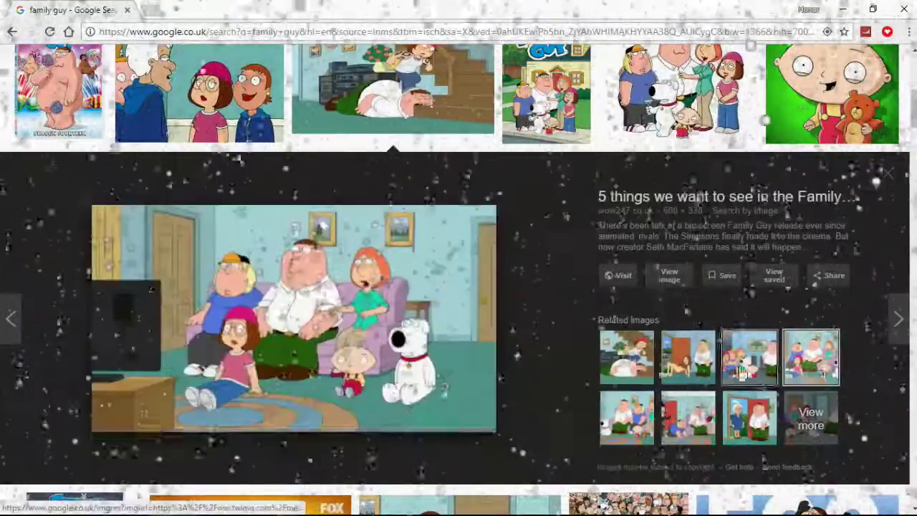
pyautogui.rightClick(410, 348)
pyautogui.click(430, 284)
# Paste the copied Family Guy image into Untitled-2 as a new layer
pyautogui.click(336, 504)
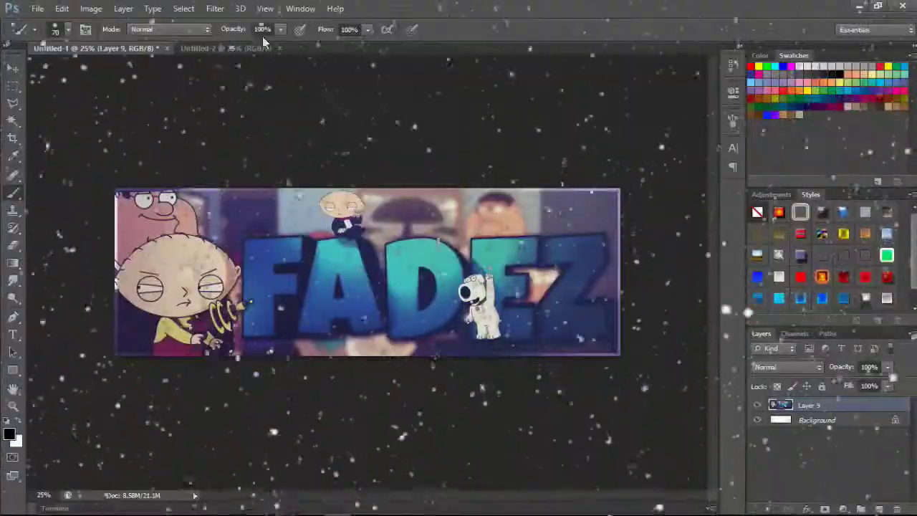
pyautogui.click(245, 49)
pyautogui.hotkey('ctrl', 'v')
pyautogui.hotkey('ctrl', 't')
pyautogui.press('Return')
# Find the family hugging scene further down the results and copy it
pyautogui.hotkey('alt', 'Tab')
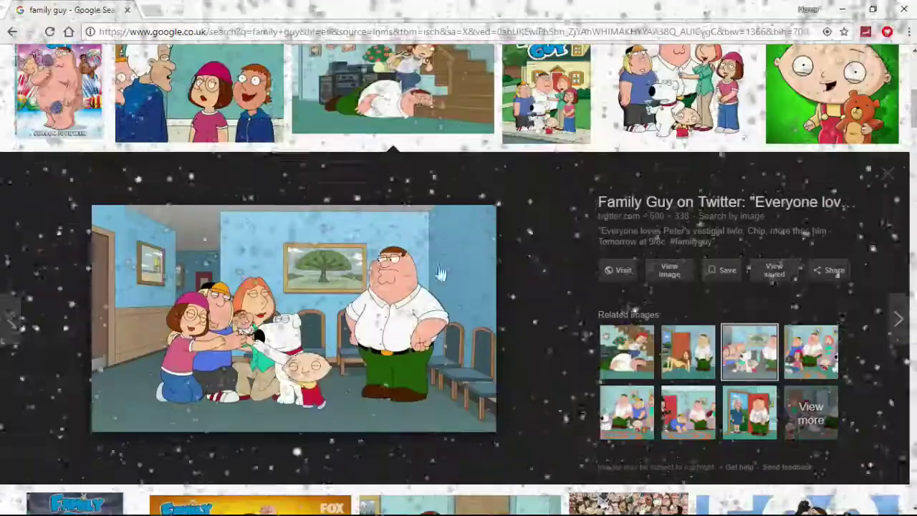
pyautogui.scroll(-5, 458, 287)
pyautogui.scroll(-5, 459, 287)
pyautogui.scroll(-5, 458, 287)
pyautogui.click(110, 129)
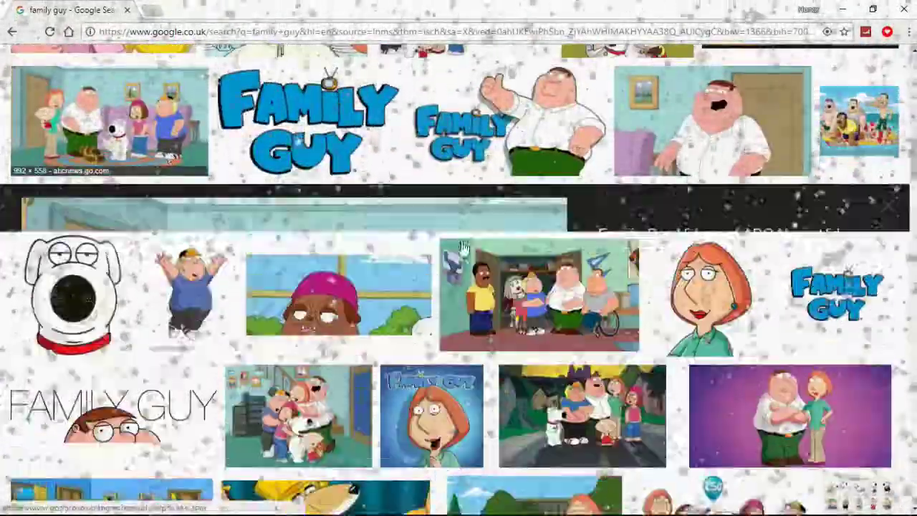
pyautogui.rightClick(405, 348)
pyautogui.click(430, 291)
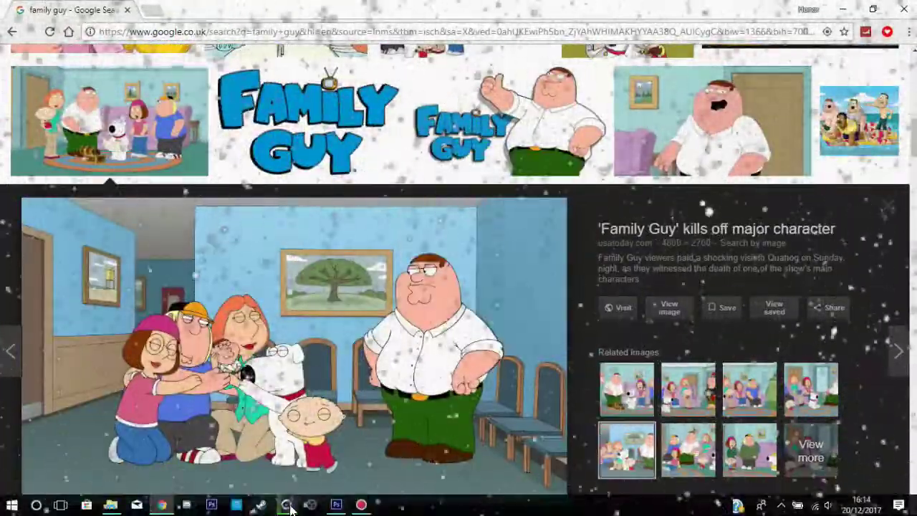
# Paste the family scene into Untitled-2 and begin transforming it
pyautogui.click(336, 504)
pyautogui.hotkey('ctrl', 'v')
pyautogui.hotkey('ctrl', 't')
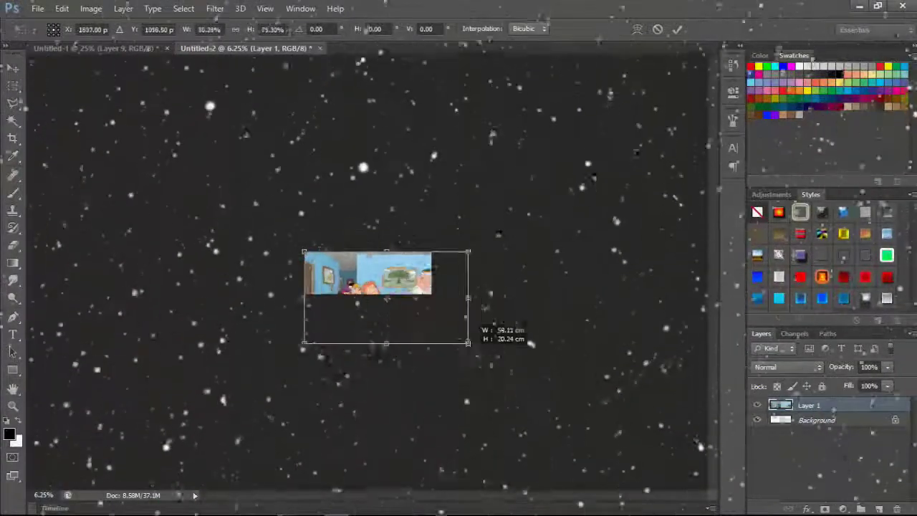
# Scale the pasted scene to fill the canvas width and apply Gaussian Blur
pyautogui.moveTo(506, 364); pyautogui.dragTo(414, 301)
pyautogui.press('Return')
pyautogui.hotkey('ctrl', '+')
pyautogui.hotkey('ctrl', '+')
pyautogui.hotkey('ctrl', '+')
pyautogui.hotkey('ctrl', '+')
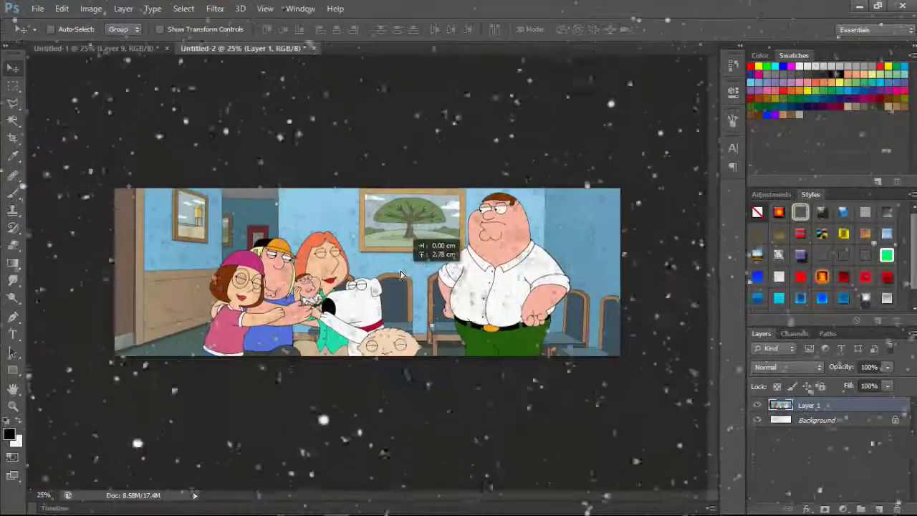
pyautogui.click(215, 8)
pyautogui.click(247, 22)
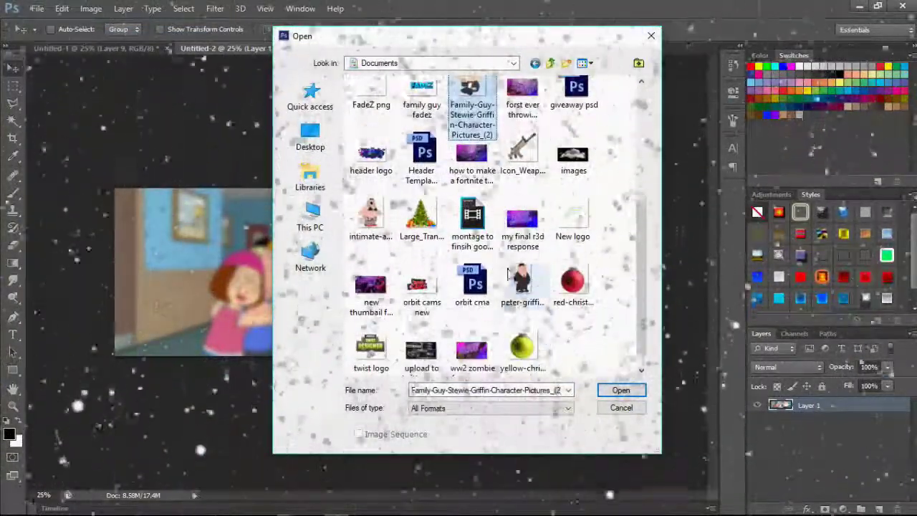
# Open the Peter Griffin image
pyautogui.click(522, 283)
pyautogui.scroll(2, 627, 354)
pyautogui.scroll(1, 627, 354)
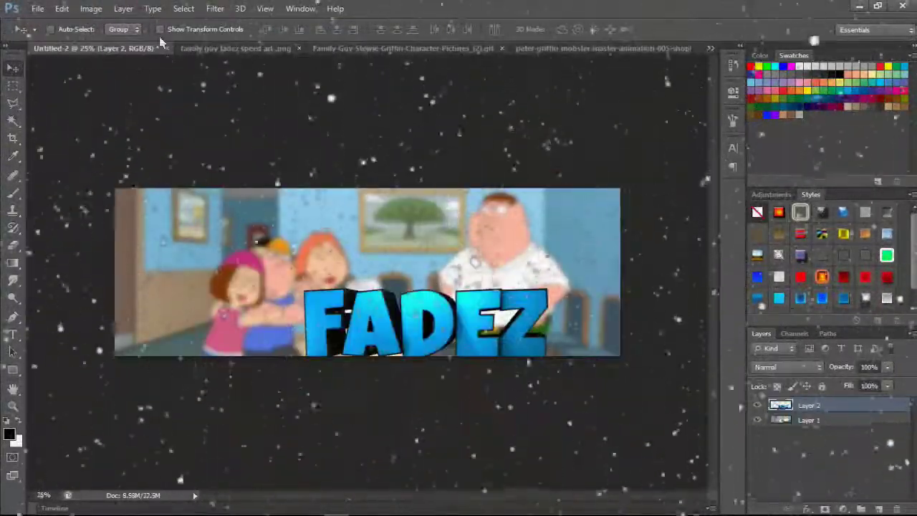
# Scale the FADEZ text layer up considerably
pyautogui.hotkey('ctrl', 't')
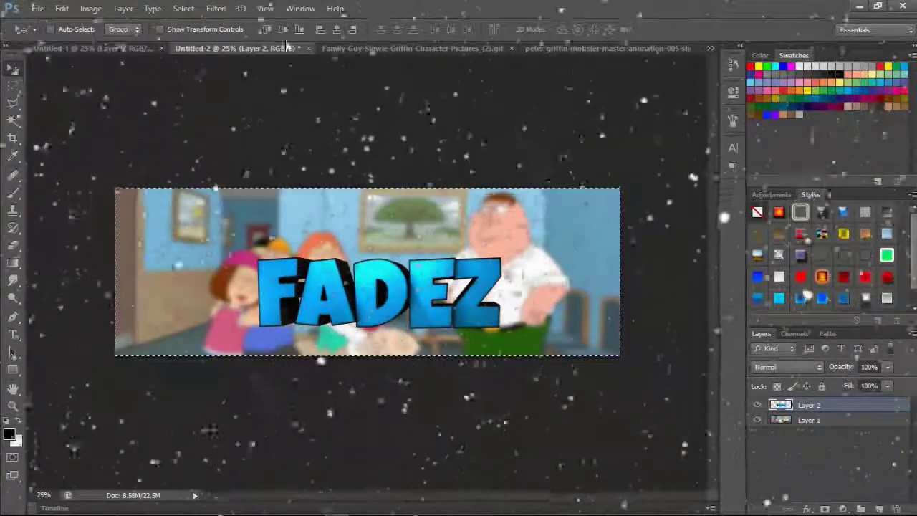
pyautogui.moveTo(501, 292); pyautogui.dragTo(530, 284)
pyautogui.press('Return')
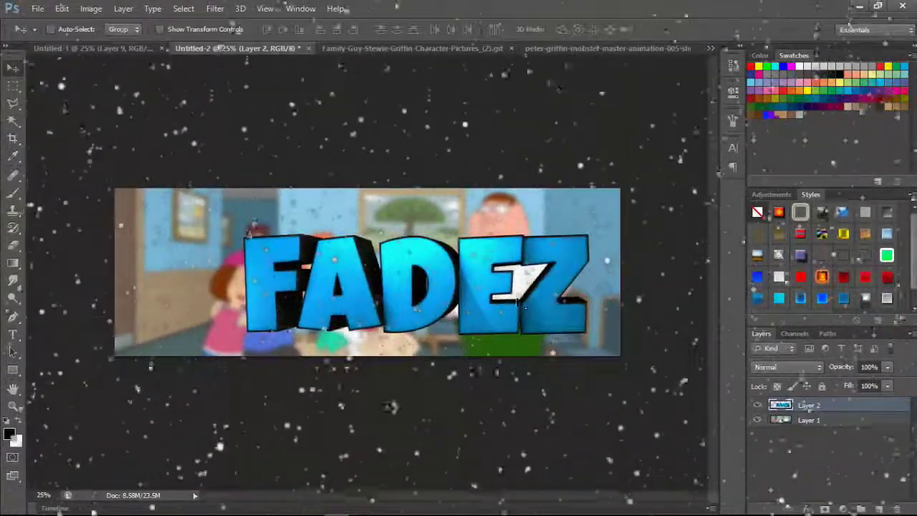
# Drop Peter into the banner and nudge FADEZ and seated Stewie slightly right
pyautogui.click(407, 48)
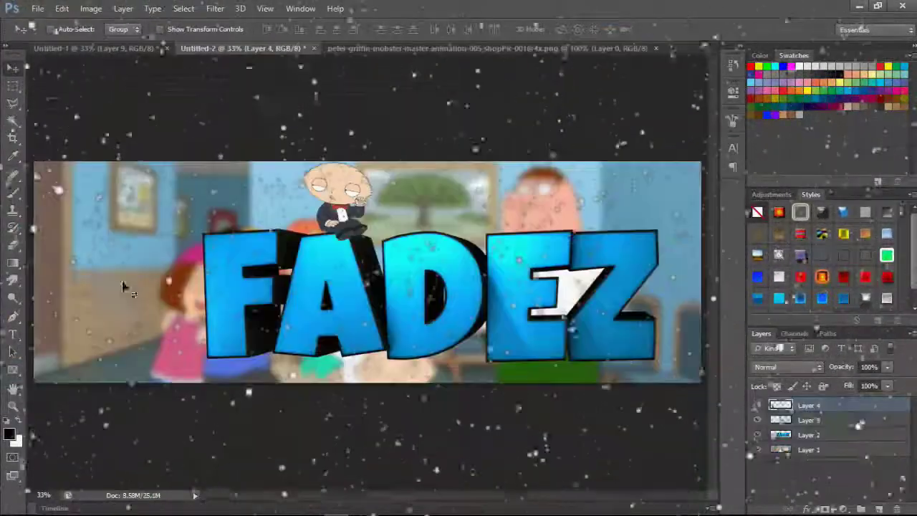
pyautogui.moveTo(285, 121); pyautogui.dragTo(125, 336)
pyautogui.click(809, 419)
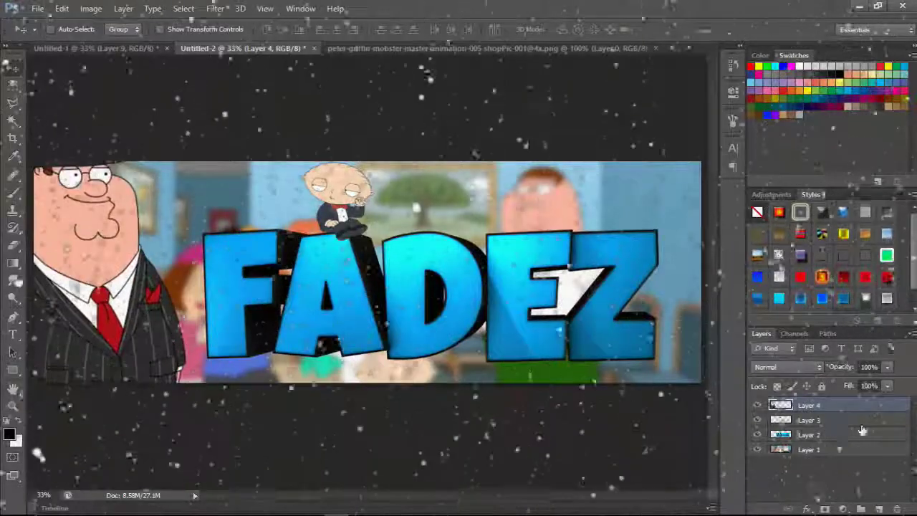
pyautogui.keyDown('shift'); pyautogui.click(809, 435); pyautogui.keyUp('shift')
pyautogui.moveTo(409, 312); pyautogui.dragTo(423, 310)
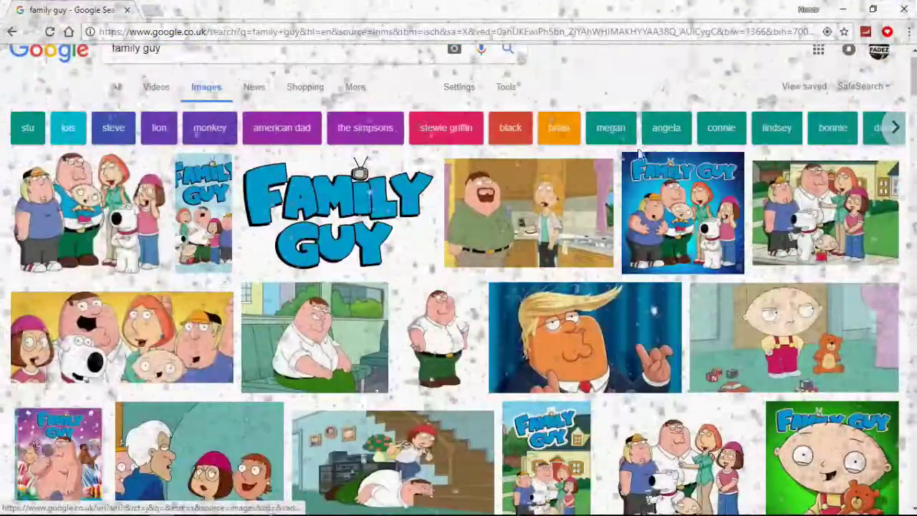
# Preview a Stewie Griffin image from the search results
pyautogui.click(451, 129)
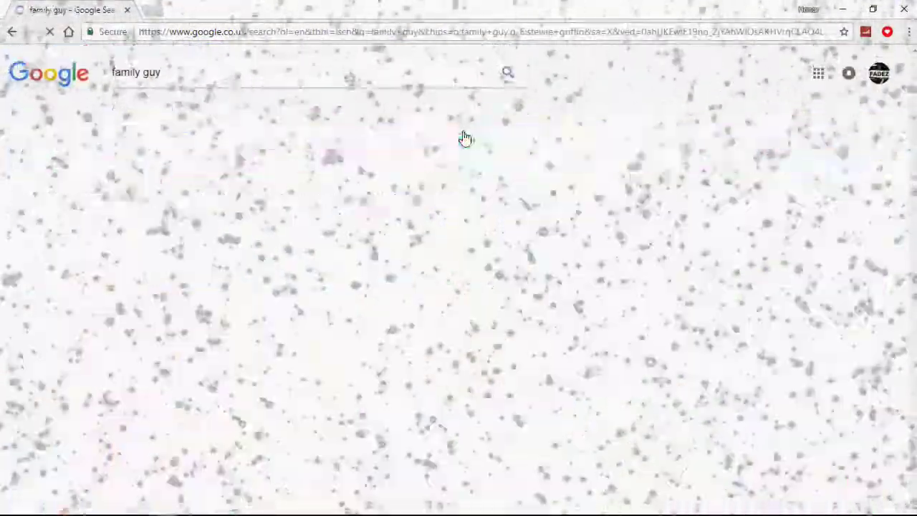
pyautogui.click(344, 222)
pyautogui.rightClick(332, 290)
# Paste the ray-gun Stewie image and delete its white background
pyautogui.click(371, 428)
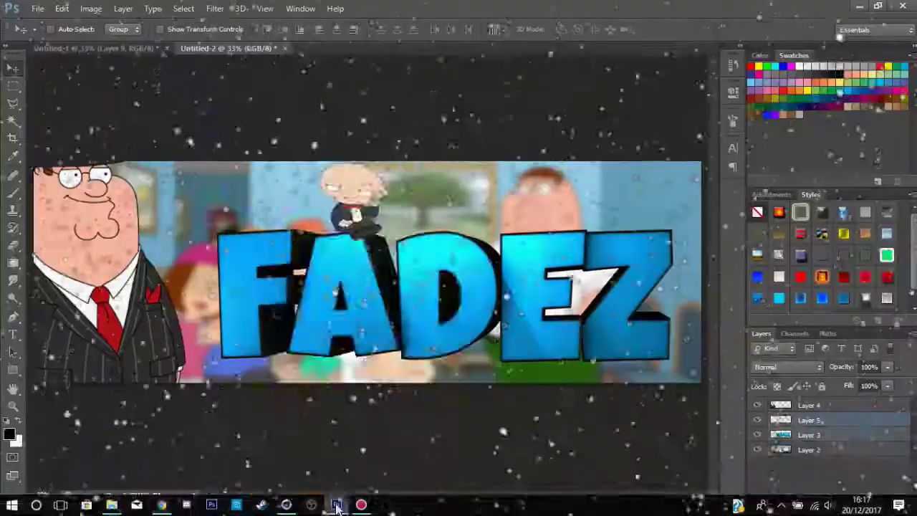
pyautogui.hotkey('ctrl', 'v')
pyautogui.press('w')
pyautogui.click(431, 332)
pyautogui.press('Delete')
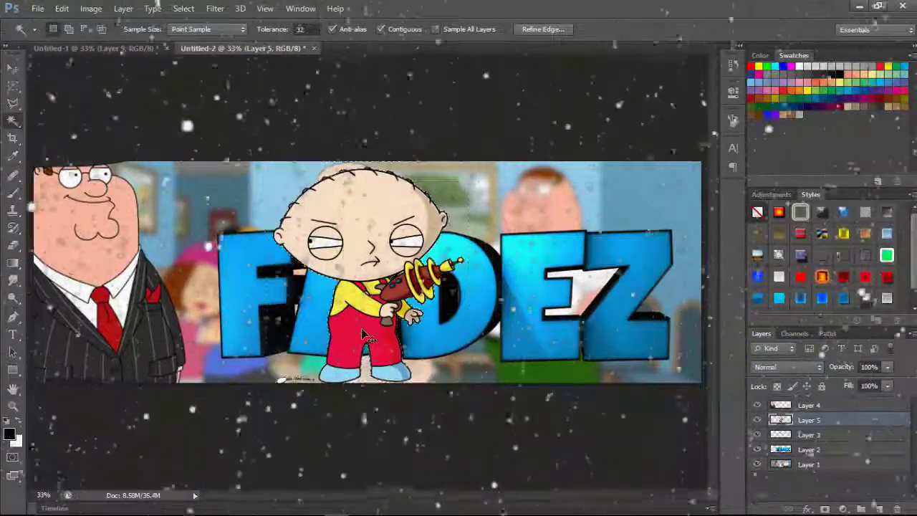
# Erase Stewie's leftover pixels and move him to the lower left
pyautogui.press('e')
pyautogui.press('[')
pyautogui.press('[')
pyautogui.press('[')
pyautogui.rightClick(302, 379)
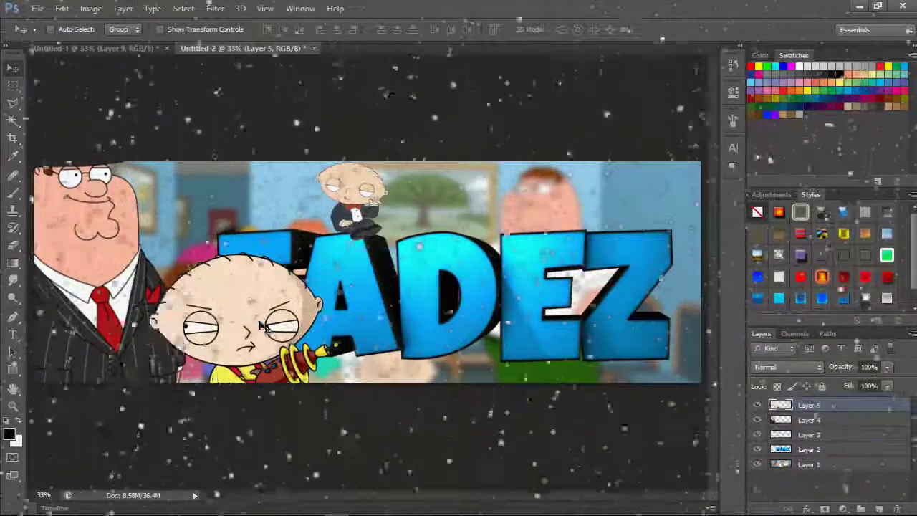
pyautogui.moveTo(216, 376); pyautogui.dragTo(91, 354)
# Adjust Hue/Saturation to 27 on ray-gun Stewie, then on seated Stewie's Layer 3
pyautogui.hotkey('ctrl', 'u')
pyautogui.write('27')
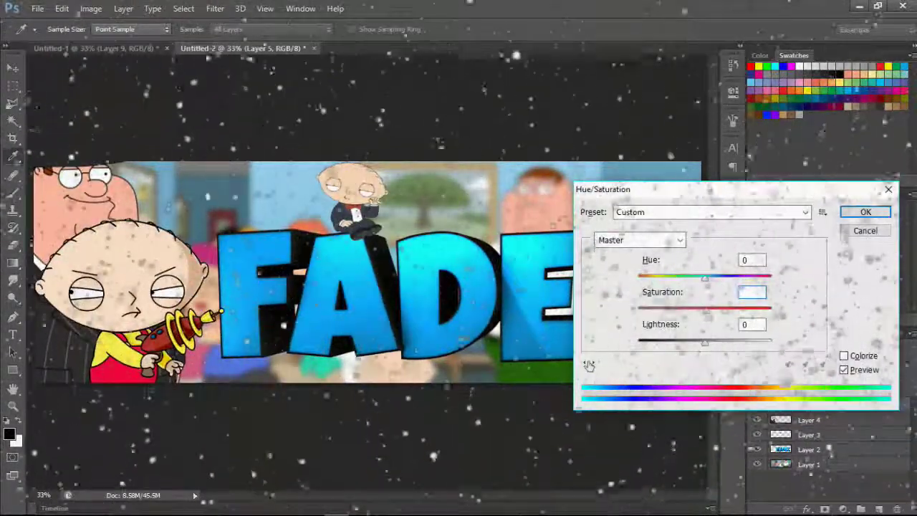
pyautogui.press('Return')
pyautogui.click(809, 435)
pyautogui.hotkey('ctrl', 'u')
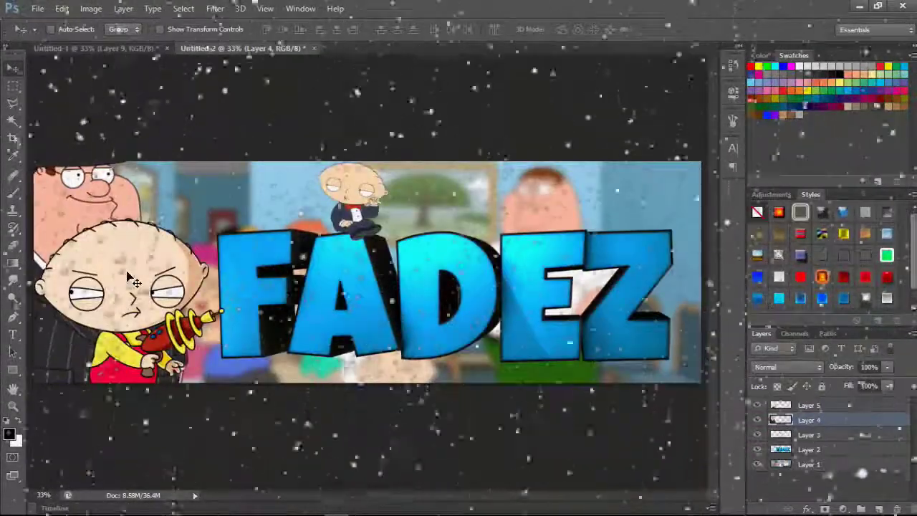
pyautogui.click(830, 406)
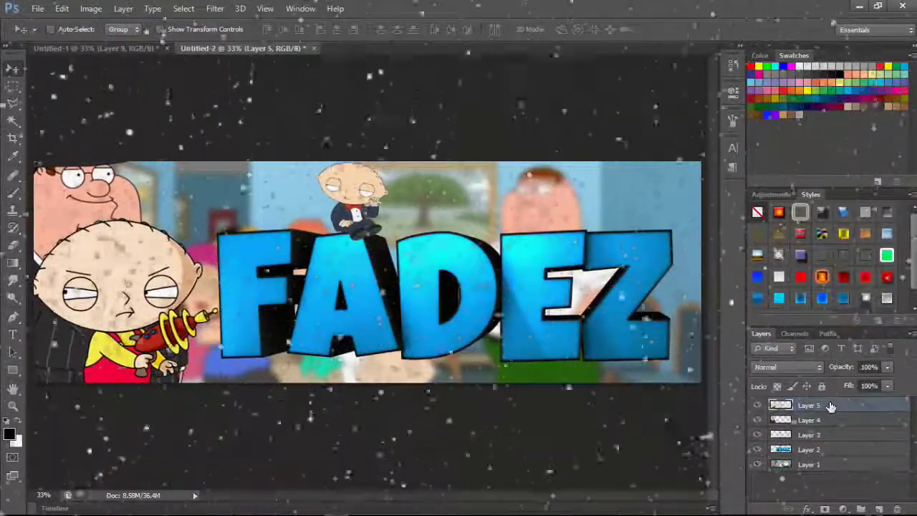
# Search Google Images for 'brian griffin'
pyautogui.hotkey('alt', 'Tab')
pyautogui.tripleClick(215, 73)
pyautogui.write('bria')
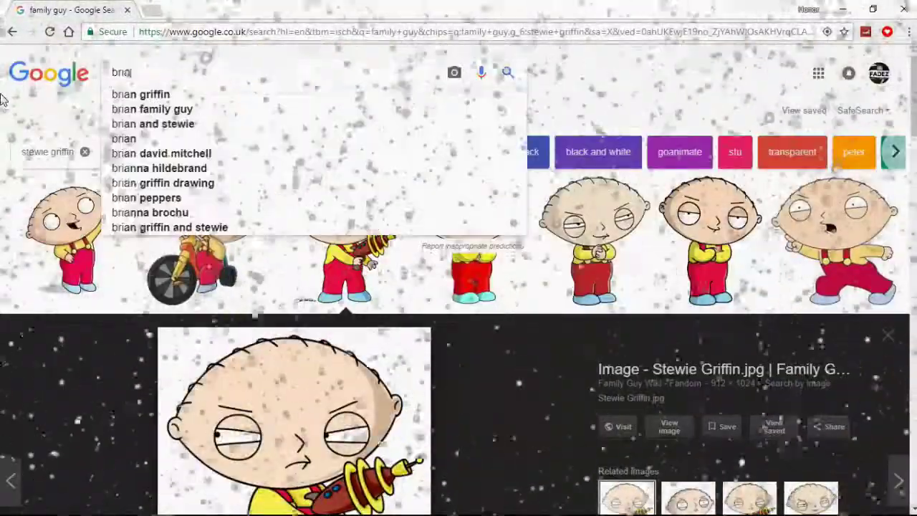
pyautogui.write('n griffin')
pyautogui.press('Return')
# Copy a Brian Griffin image and paste it into the banner
pyautogui.click(290, 313)
pyautogui.rightClick(290, 313)
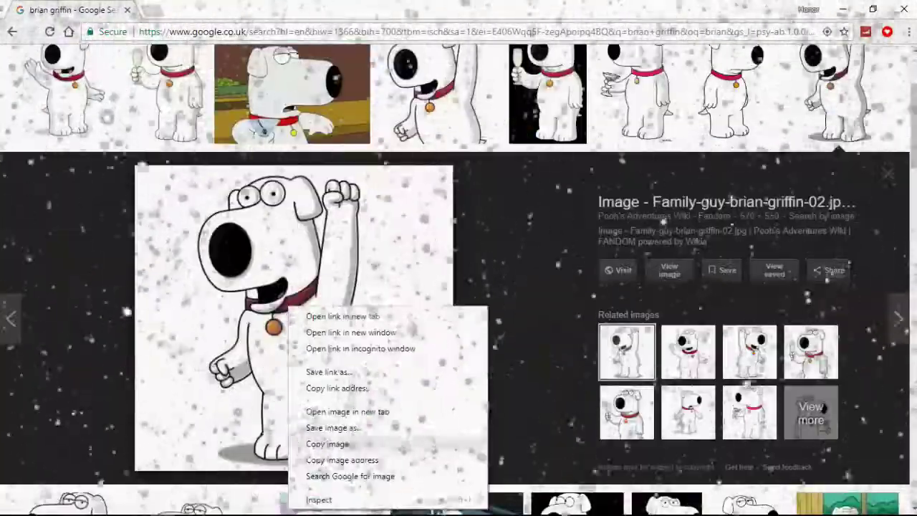
pyautogui.click(328, 442)
pyautogui.hotkey('alt', 'Tab')
pyautogui.hotkey('ctrl', 'v')
# Zoom in on Brian's feet and remove the grey shadow beneath him
pyautogui.hotkey('ctrl', '+')
pyautogui.hotkey('ctrl', '+')
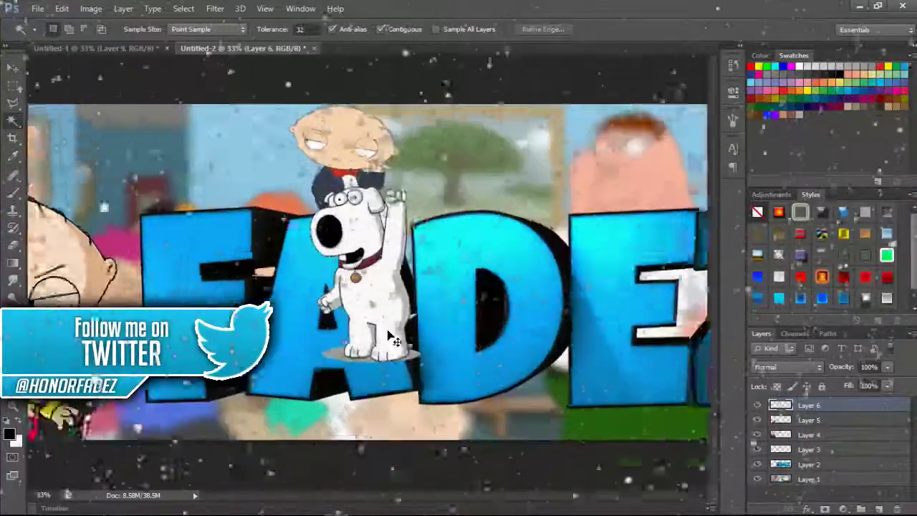
pyautogui.hotkey('ctrl', '+')
pyautogui.hotkey('ctrl', '+')
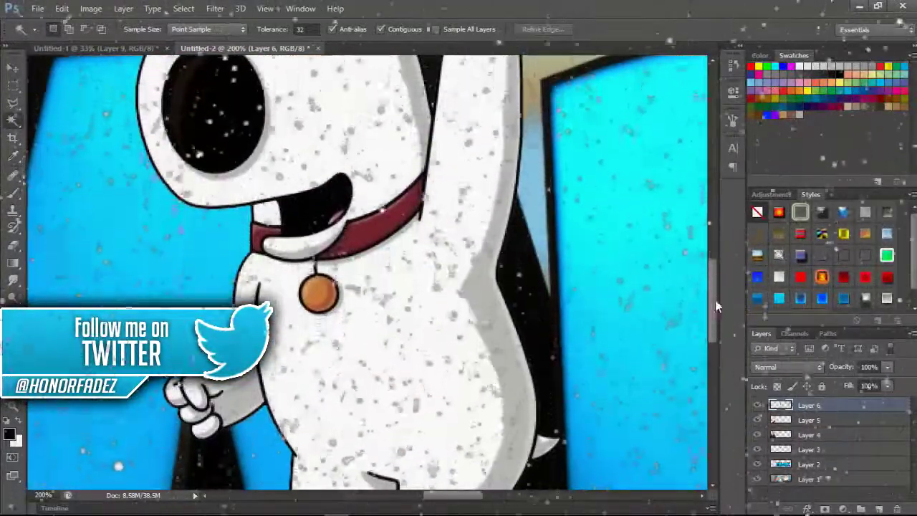
pyautogui.moveTo(713, 272); pyautogui.dragTo(713, 337)
pyautogui.hotkey('ctrl', '-')
pyautogui.hotkey('ctrl', '-')
pyautogui.hotkey('ctrl', '-')
pyautogui.hotkey('ctrl', '+')
pyautogui.hotkey('ctrl', '+')
pyautogui.hotkey('ctrl', '+')
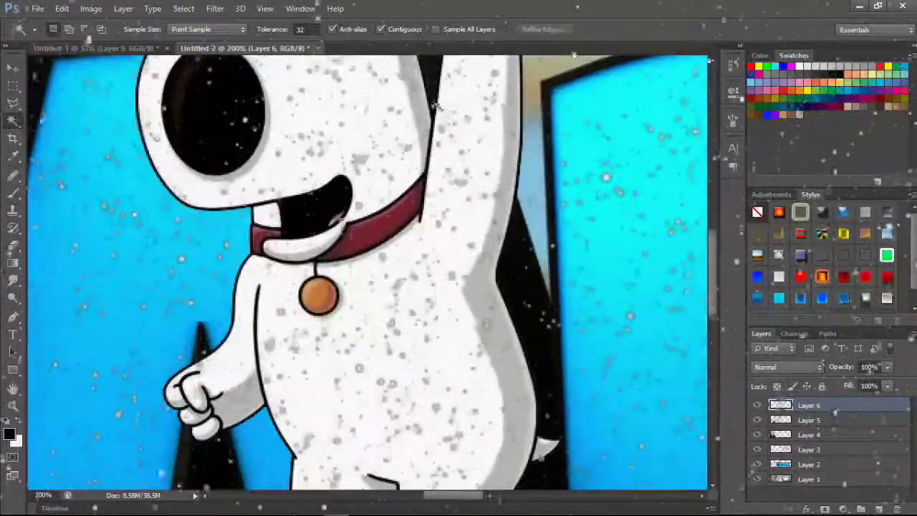
# Move Brian from over the A to over the E of FADEZ
pyautogui.hotkey('ctrl', '-')
pyautogui.hotkey('ctrl', '-')
pyautogui.hotkey('ctrl', '-')
pyautogui.press('v')
pyautogui.moveTo(391, 315); pyautogui.dragTo(571, 349)
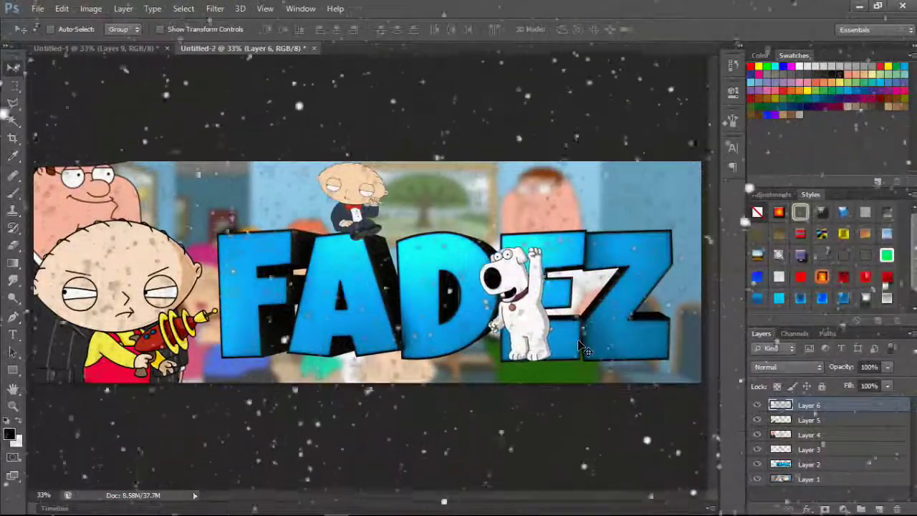
# Open Exclusive CC Pack V2 - By Visual.psd
pyautogui.click(32, 8)
pyautogui.click(43, 37)
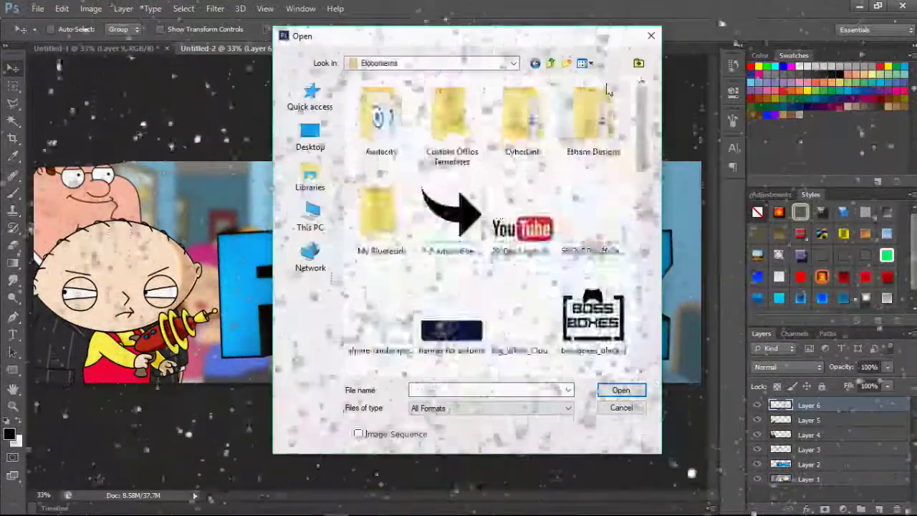
pyautogui.doubleClick(380, 312)
# Hide Main Image (Close) and copy the Exclusive CC Pack group into the banner at full opacity
pyautogui.click(757, 405)
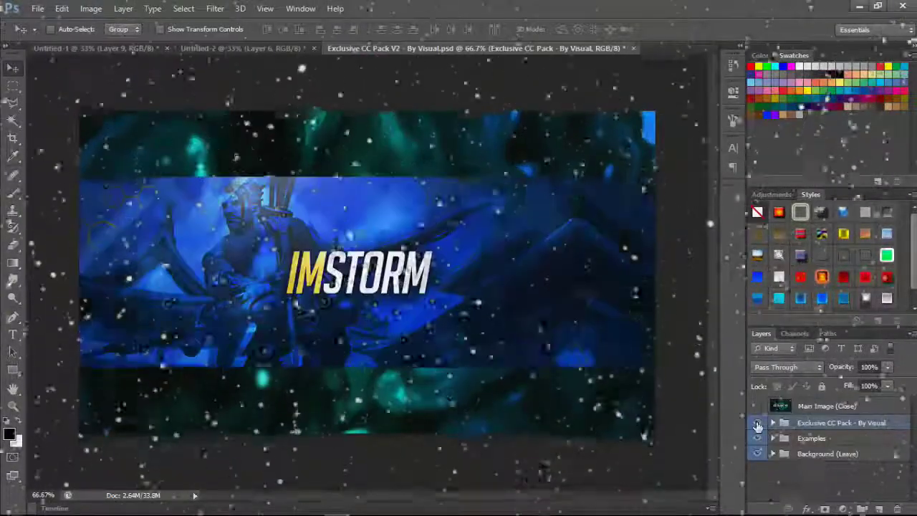
pyautogui.click(773, 422)
pyautogui.moveTo(205, 54); pyautogui.dragTo(358, 272)
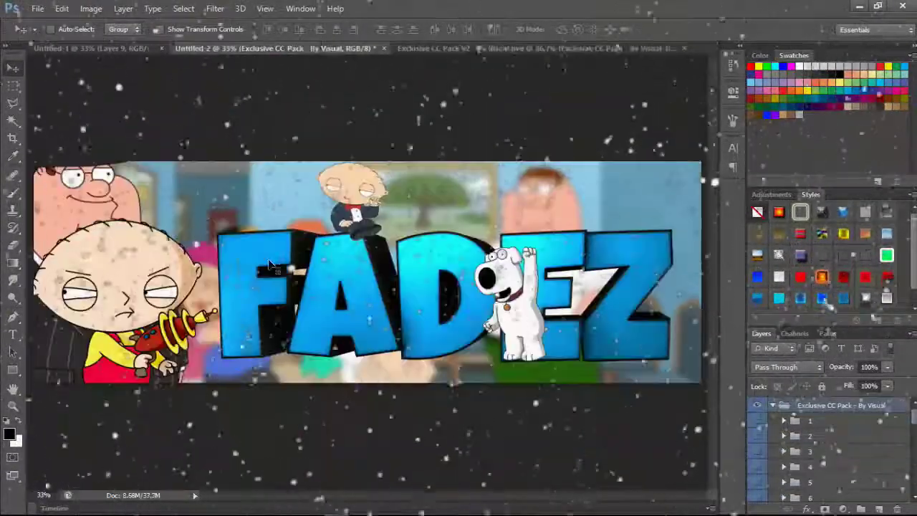
pyautogui.moveTo(845, 368); pyautogui.dragTo(835, 367)
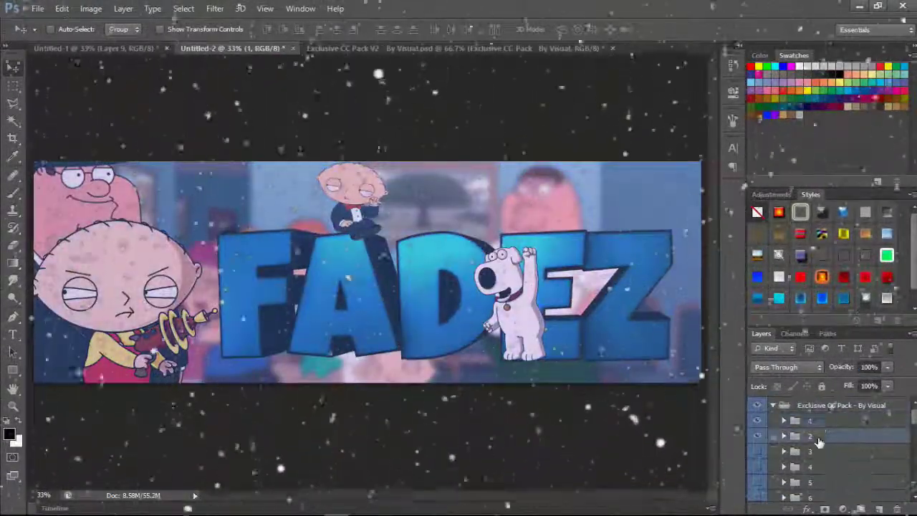
pyautogui.hotkey('ctrl', 'z')
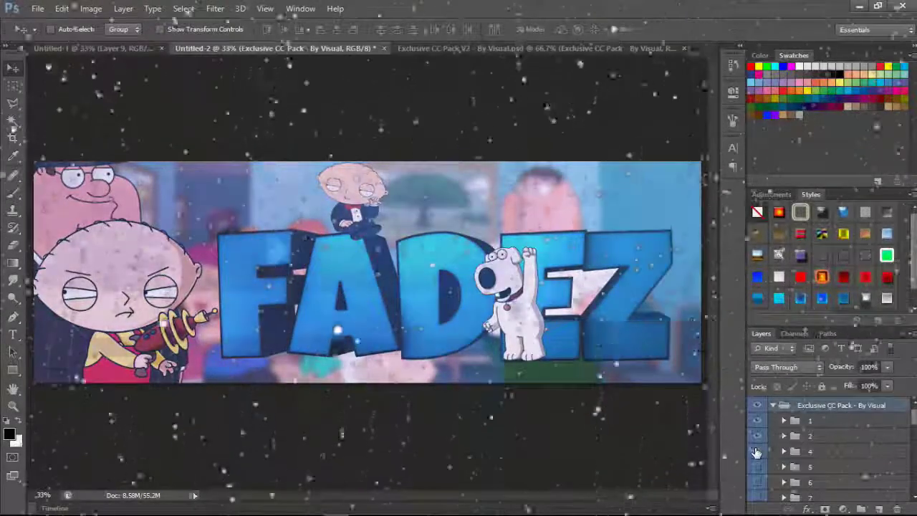
# Fade overlay layer 4 to 12% opacity, then check the opacity of groups 5 and 6
pyautogui.click(810, 451)
pyautogui.moveTo(841, 367)
pyautogui.mouseDown()
pyautogui.moveTo(806, 367)
pyautogui.moveTo(821, 367)
pyautogui.mouseUp()
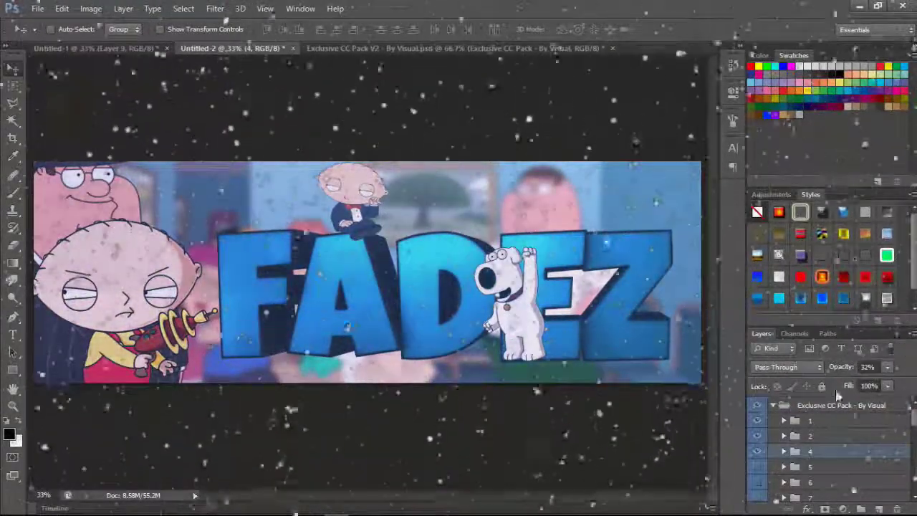
pyautogui.scroll(-1, 812, 444)
pyautogui.click(811, 451)
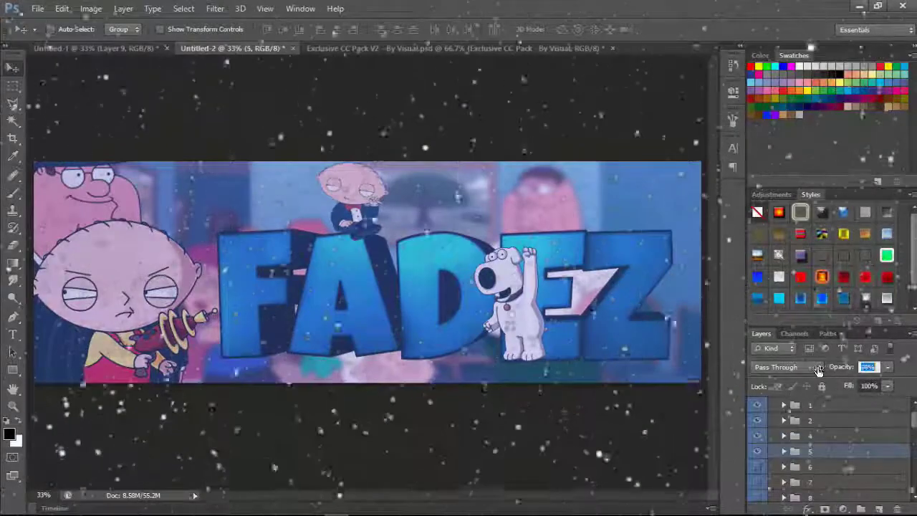
pyautogui.click(759, 467)
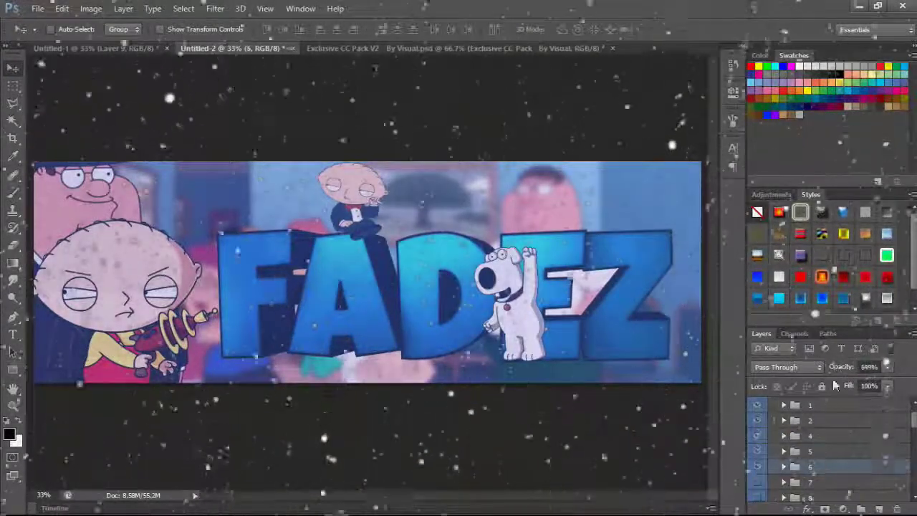
# Hide effect groups 17, 18 and 19 on the FADEZ text, then turn group 18 back on
pyautogui.scroll(-1, 759, 458)
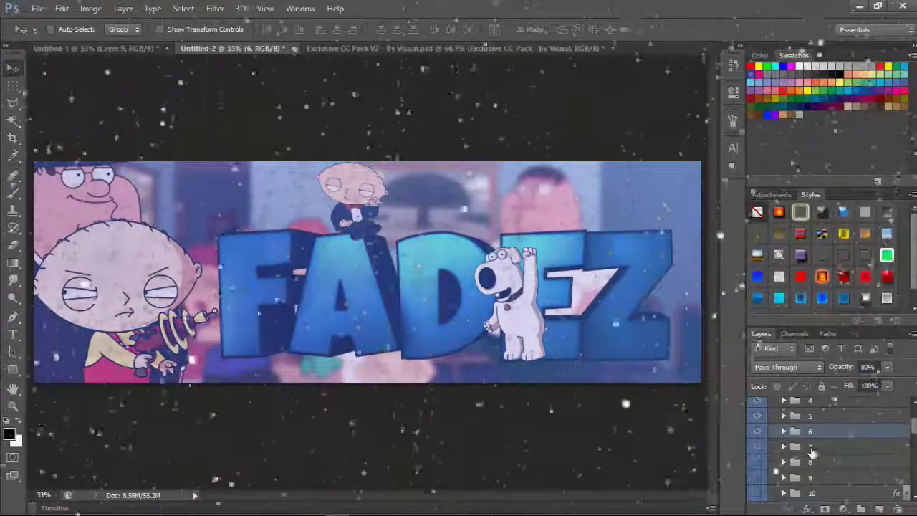
pyautogui.scroll(-3, 759, 448)
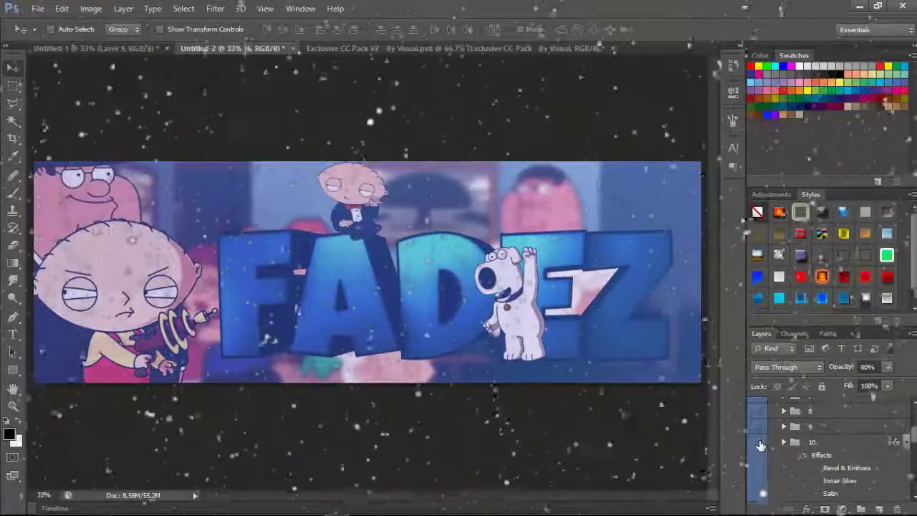
pyautogui.scroll(-5, 759, 430)
pyautogui.click(757, 406)
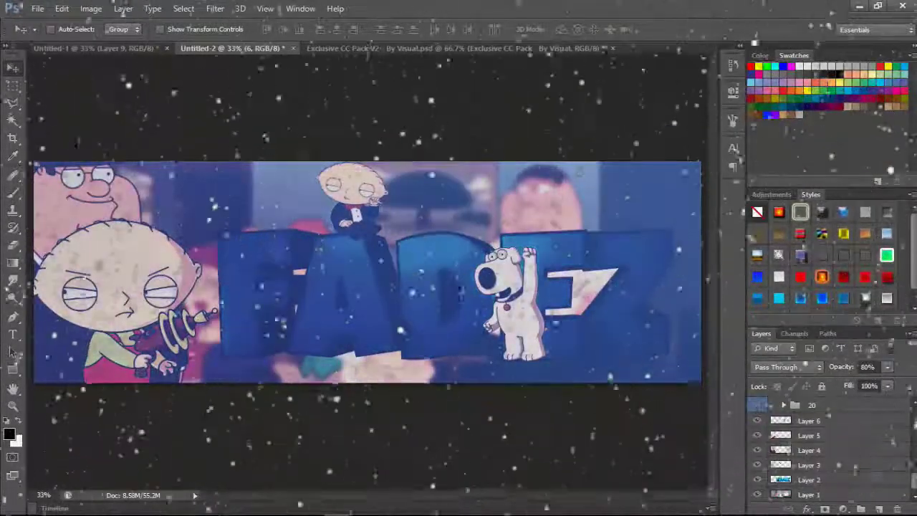
pyautogui.scroll(3, 757, 416)
pyautogui.moveTo(757, 401); pyautogui.dragTo(756, 433)
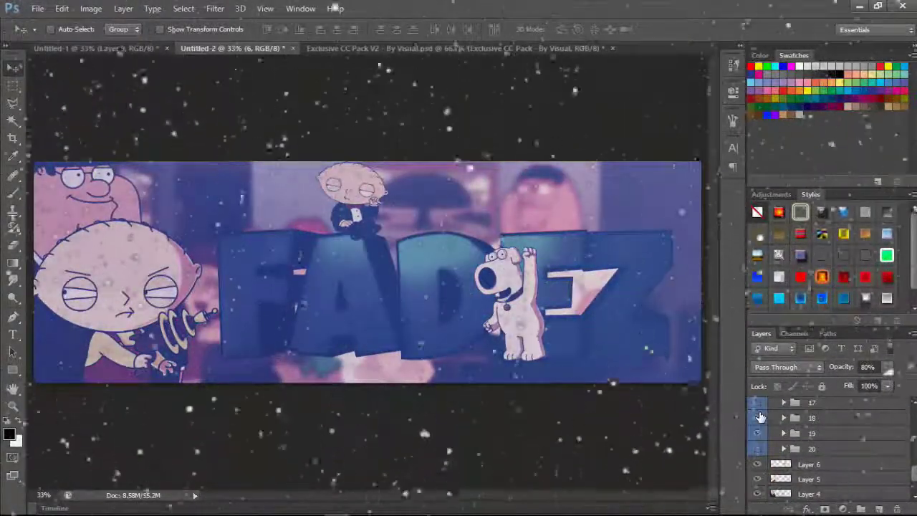
pyautogui.click(757, 417)
# Select Layer 8 and zoom out to view the whole banner
pyautogui.scroll(10, 754, 424)
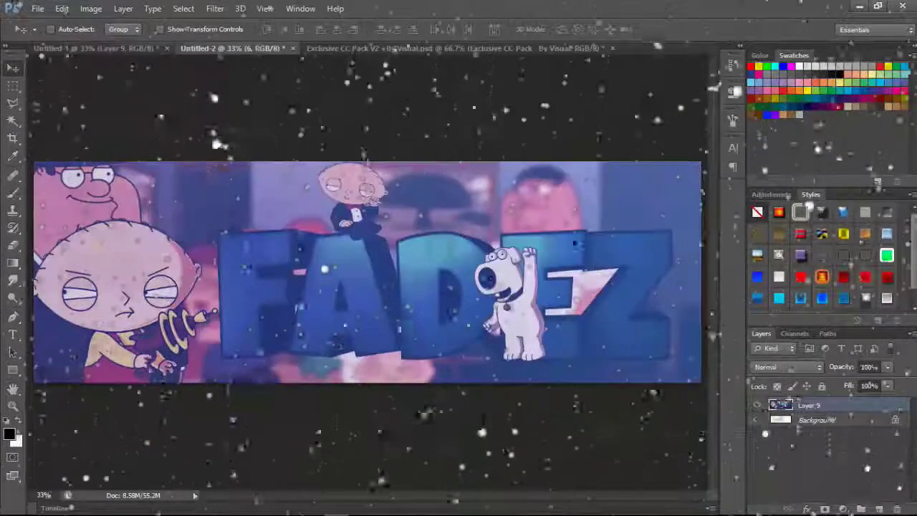
pyautogui.scroll(-5, 825, 442)
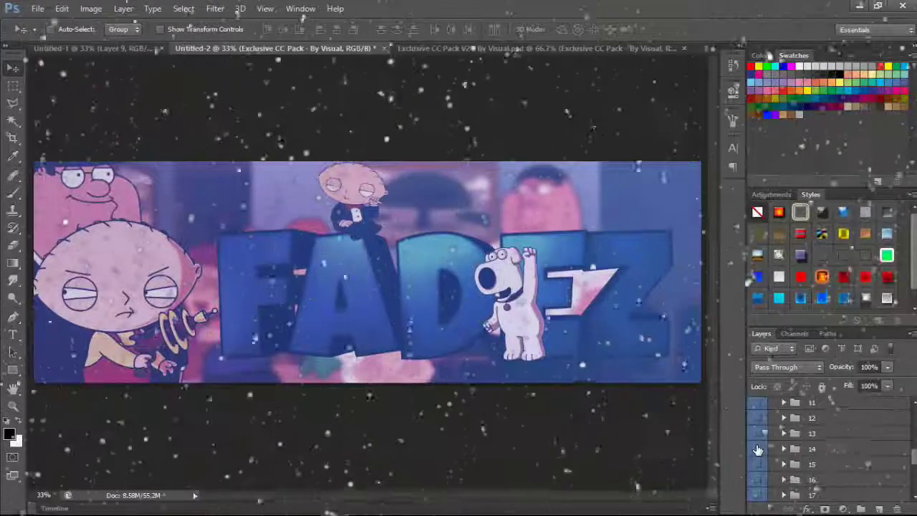
pyautogui.scroll(10, 913, 465)
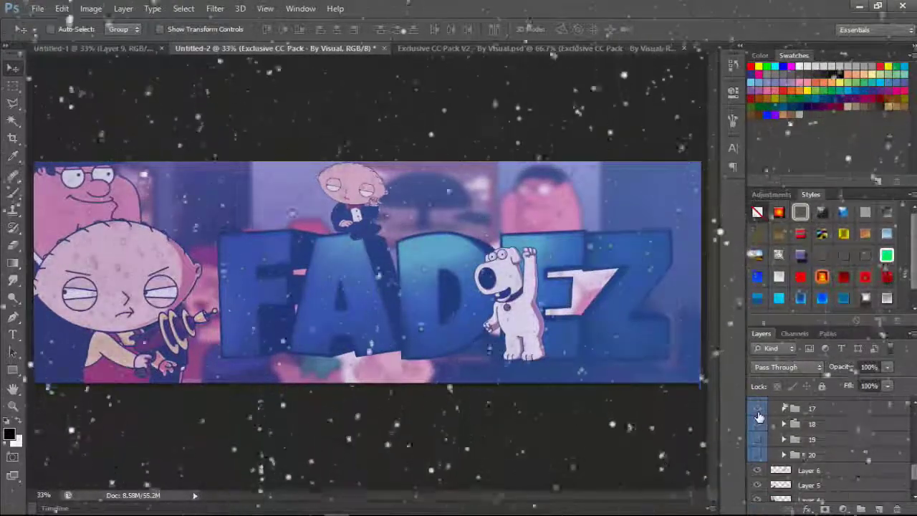
pyautogui.click(809, 434)
pyautogui.hotkey('ctrl', '-')
# Set Layer 8's opacity to 23%
pyautogui.press('b')
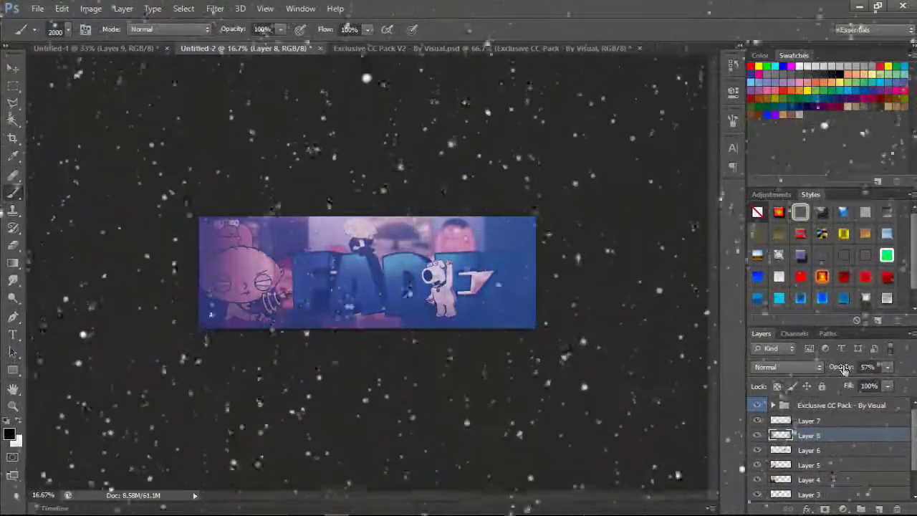
pyautogui.click(868, 366)
pyautogui.write('23')
pyautogui.press('Return')
pyautogui.hotkey('ctrl', '+')
pyautogui.click(808, 420)
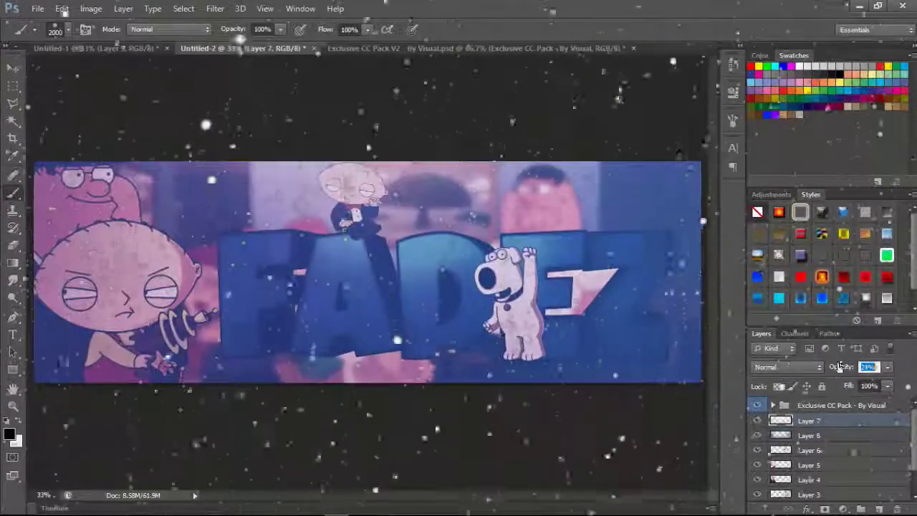
# Copy the Exclusive CC Pack - By Visual group from Untitled-1 into Untitled-2 with the Move tool
pyautogui.click(100, 48)
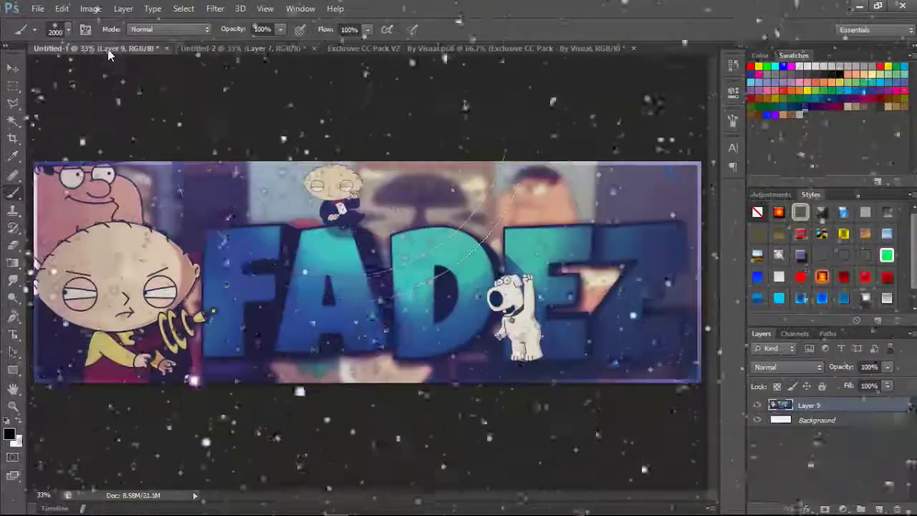
pyautogui.scroll(5, 823, 444)
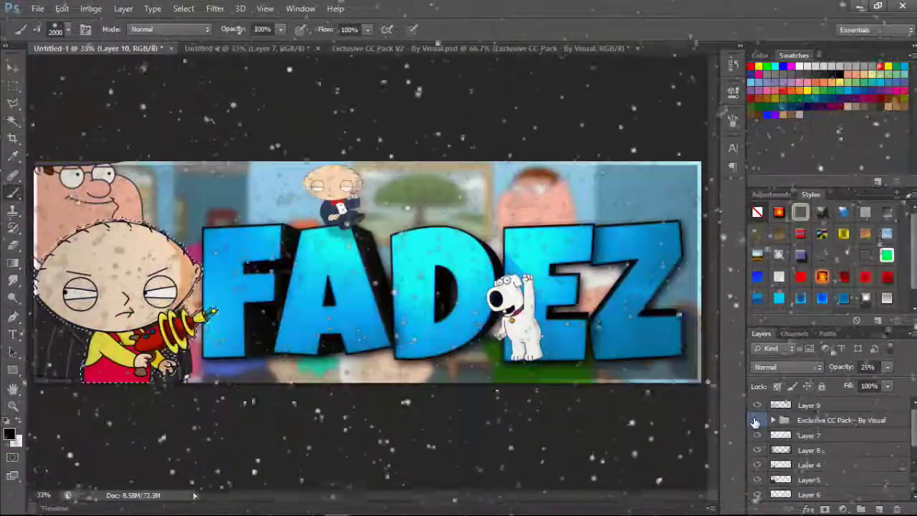
pyautogui.click(837, 417)
pyautogui.click(774, 418)
pyautogui.press('v')
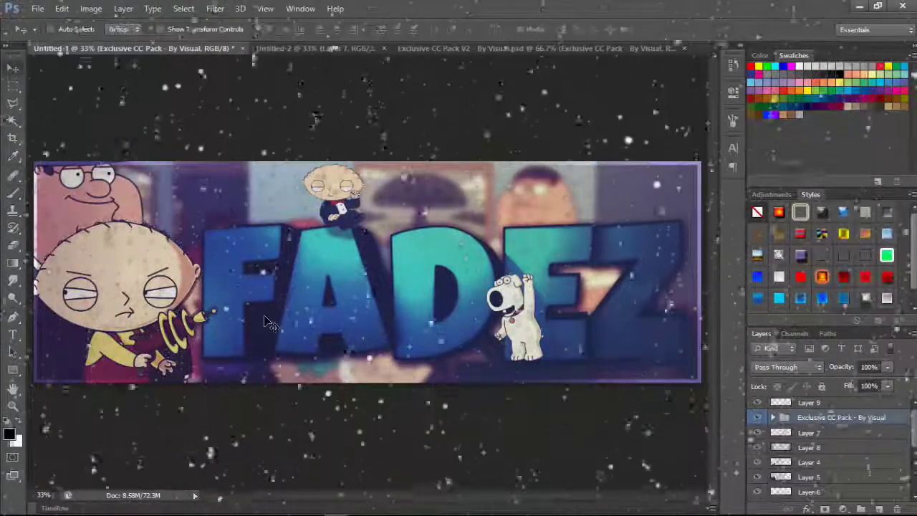
pyautogui.moveTo(774, 418); pyautogui.dragTo(279, 290)
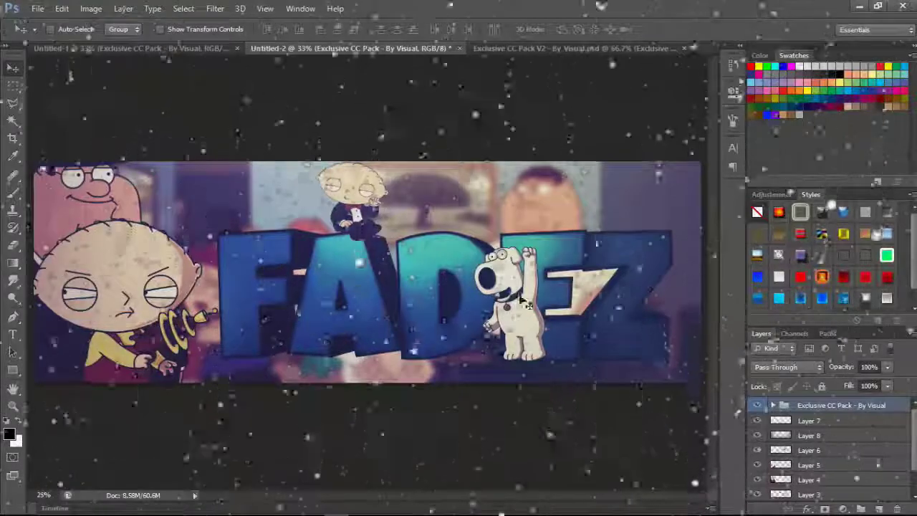
# Select the FADEZ text layer (Layer 2) for a free transform with Ctrl+T
pyautogui.hotkey('ctrl', '-')
pyautogui.hotkey('ctrl', '+')
pyautogui.hotkey('ctrl', '-')
pyautogui.hotkey('ctrl', '+')
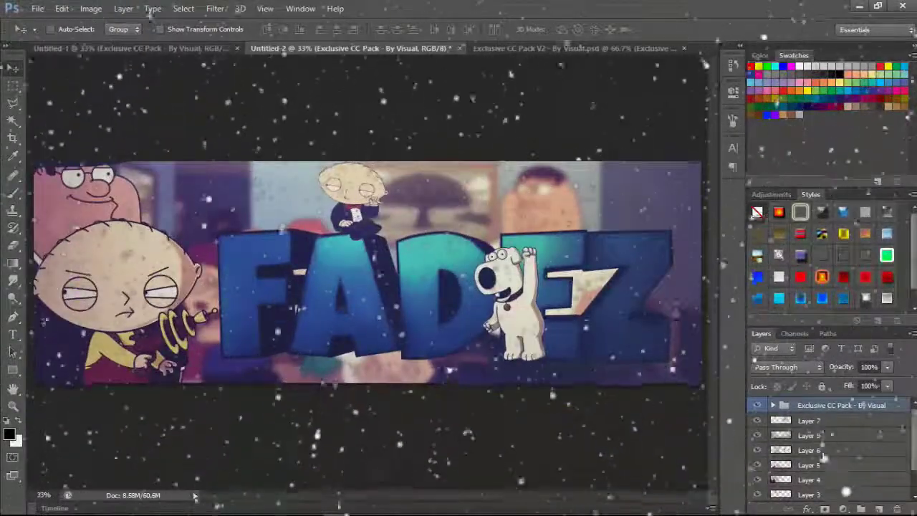
pyautogui.keyDown('ctrl'); pyautogui.click(312, 255); pyautogui.keyUp('ctrl')
pyautogui.hotkey('ctrl', 't')
# Enlarge the FADEZ text slightly, then scale the small Stewie down toward the top-left
pyautogui.moveTo(203, 219); pyautogui.dragTo(178, 207)
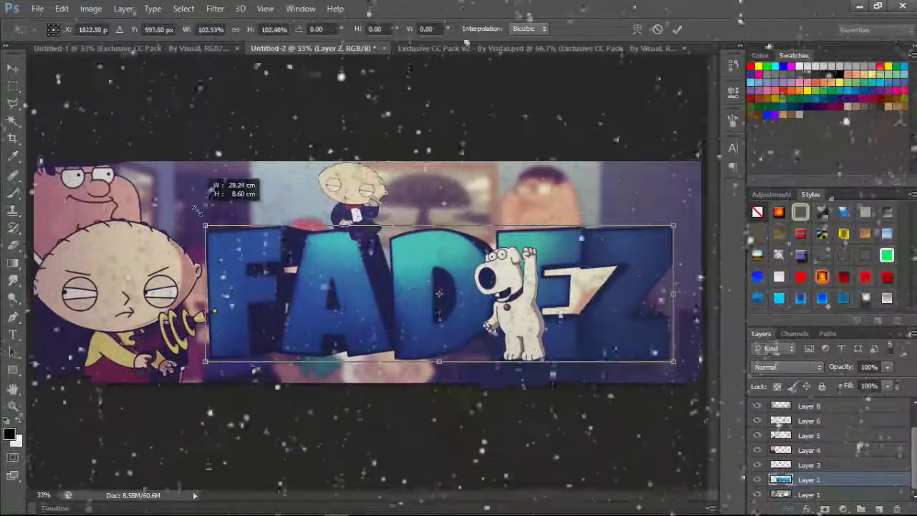
pyautogui.press('Return')
pyautogui.click(812, 465)
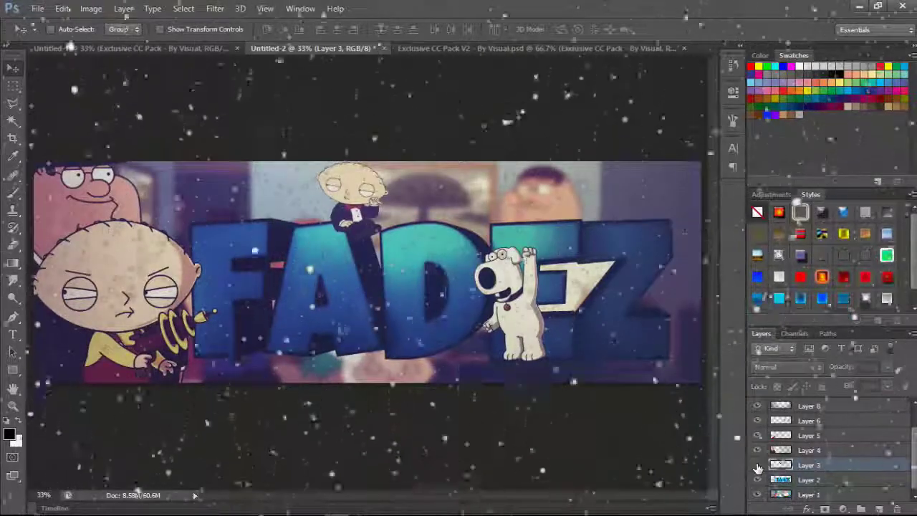
pyautogui.hotkey('ctrl', 't')
pyautogui.moveTo(377, 235); pyautogui.dragTo(369, 222)
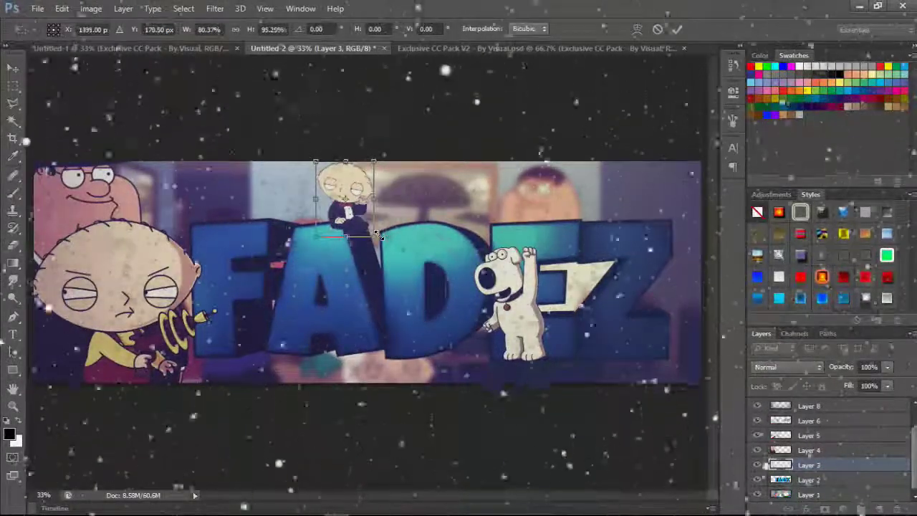
pyautogui.press('Return')
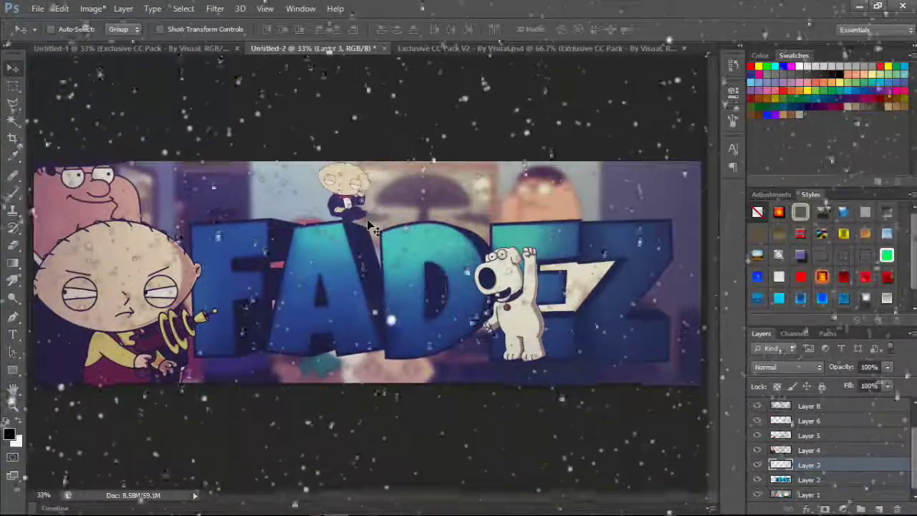
# Inspect Stewie on the letters up close and reapply his transform
pyautogui.hotkey('ctrl', '+')
pyautogui.hotkey('ctrl', '+')
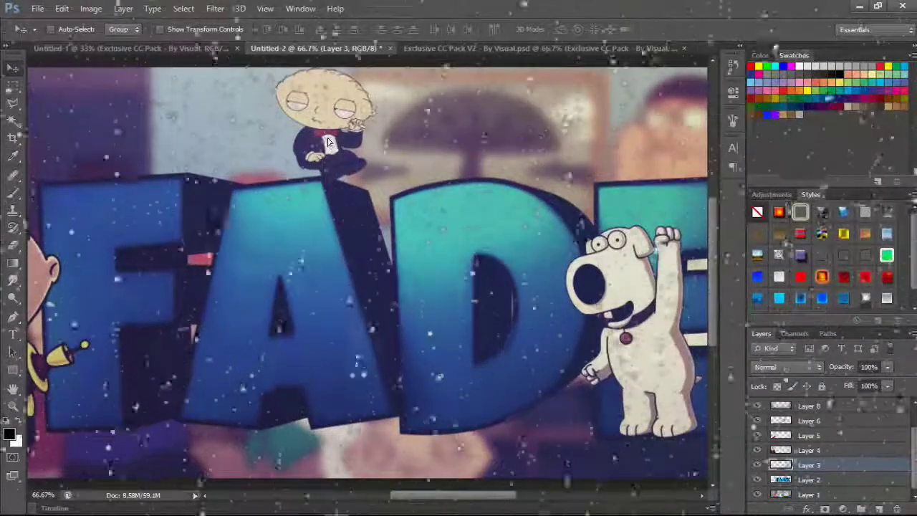
pyautogui.hotkey('ctrl', '-')
pyautogui.hotkey('ctrl', '-')
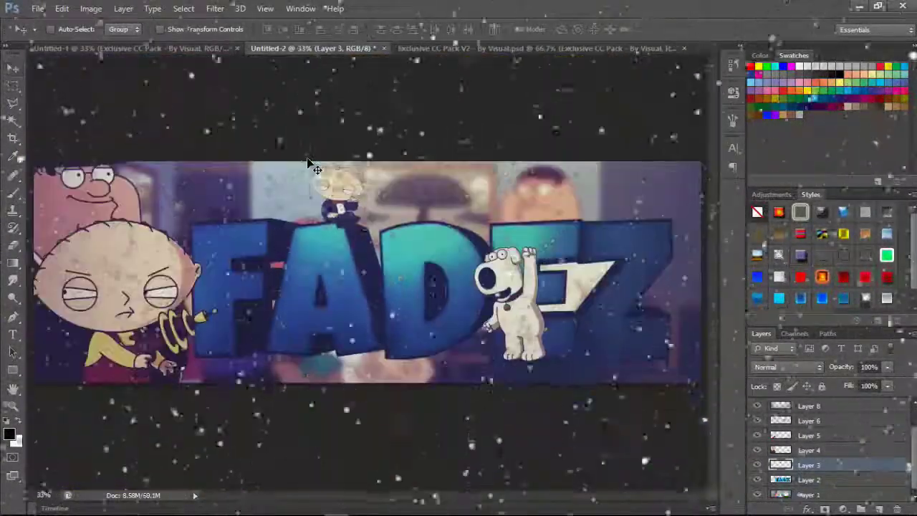
pyautogui.hotkey('ctrl', 't')
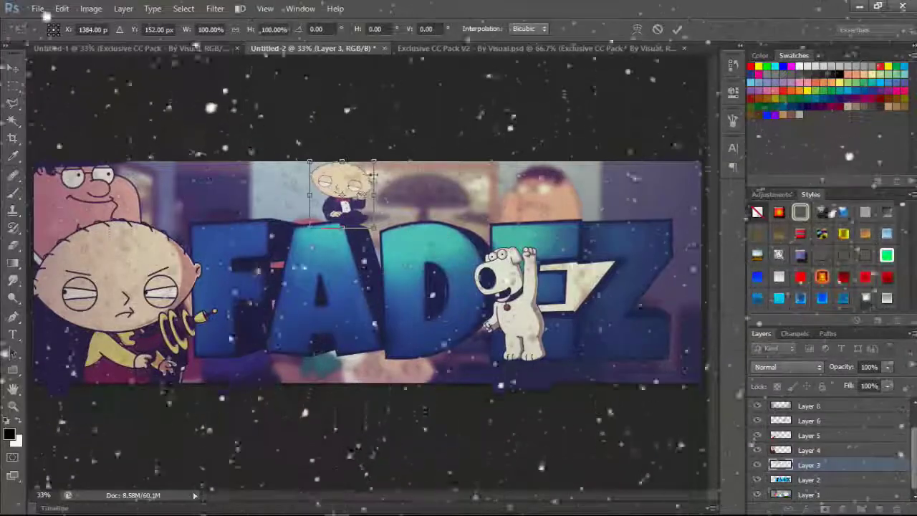
pyautogui.press('Return')
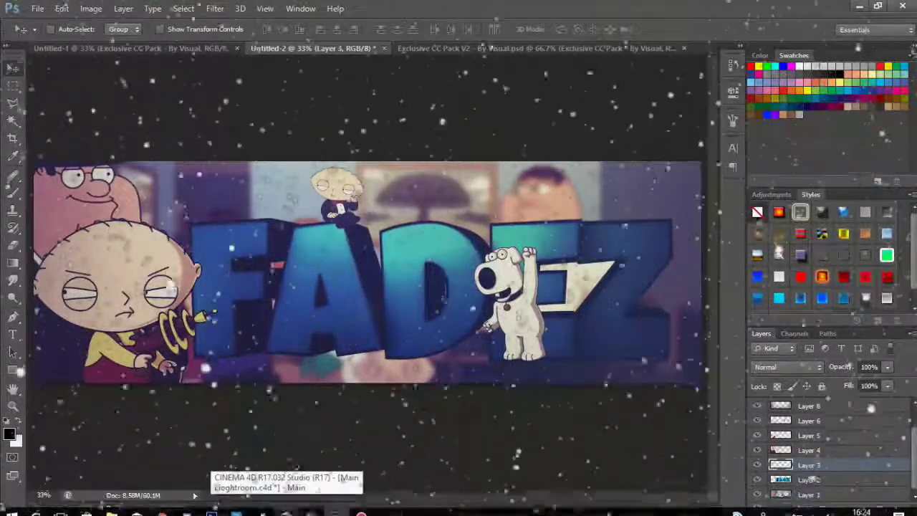
pyautogui.click(310, 504)
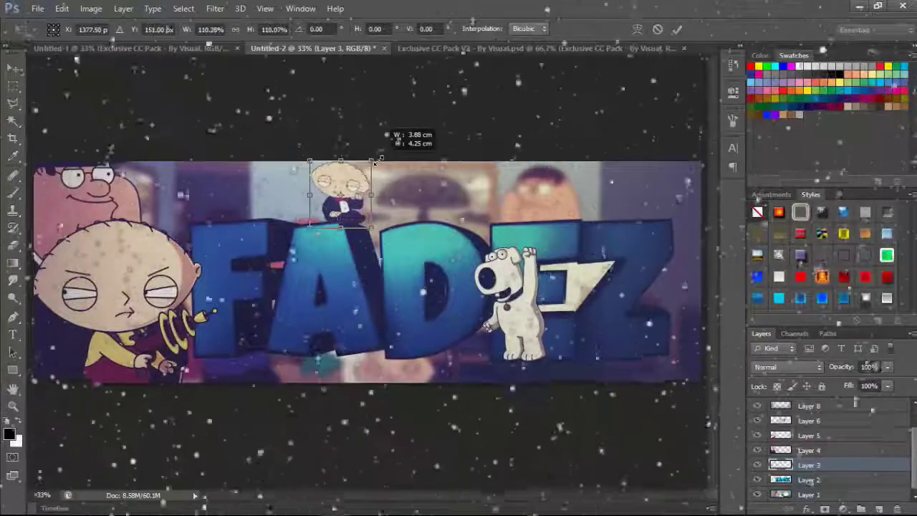
# Settle Stewie's size and position on the letters and move Layer 9 below Layer 3
pyautogui.moveTo(377, 159); pyautogui.dragTo(364, 195)
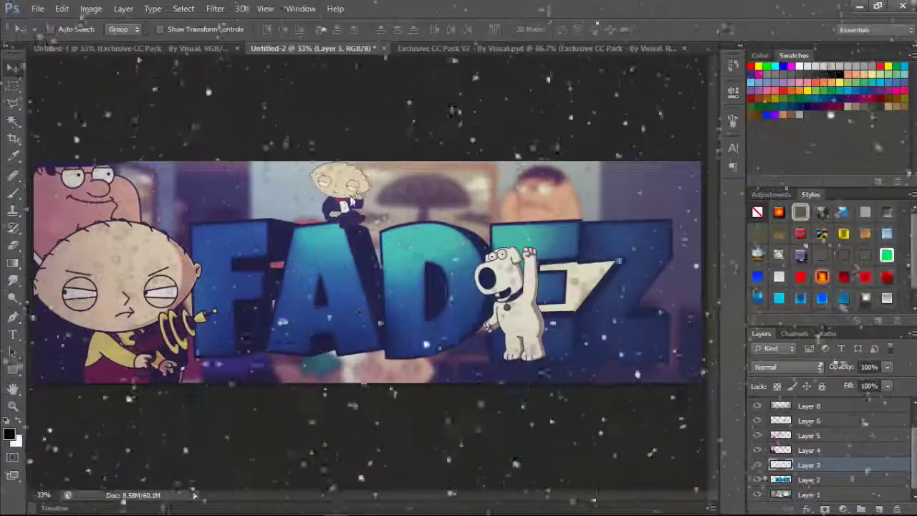
pyautogui.press('Return')
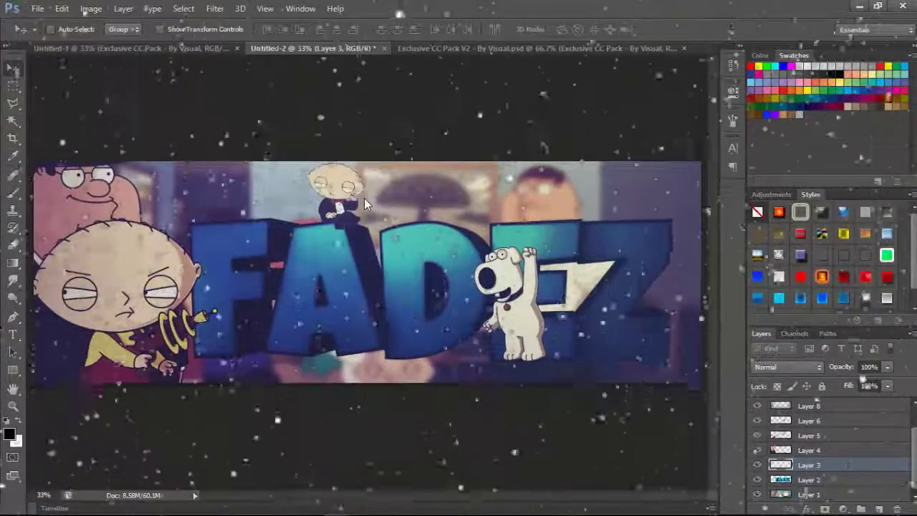
pyautogui.hotkey('ctrl', '+')
pyautogui.hotkey('ctrl', '+')
pyautogui.moveTo(878, 502); pyautogui.dragTo(827, 493)
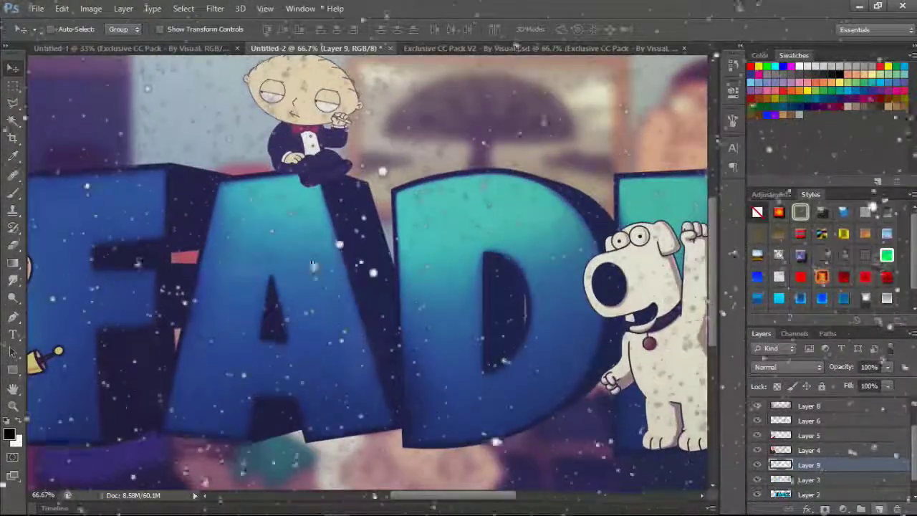
# Brush a shadow under Stewie's feet on Layer 9 and lower it to 39% opacity
pyautogui.click(13, 192)
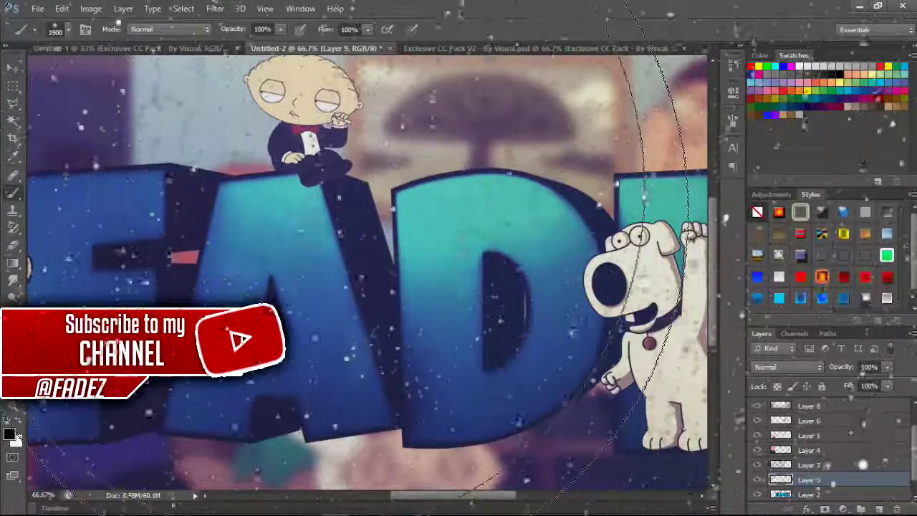
pyautogui.moveTo(293, 190); pyautogui.dragTo(324, 193)
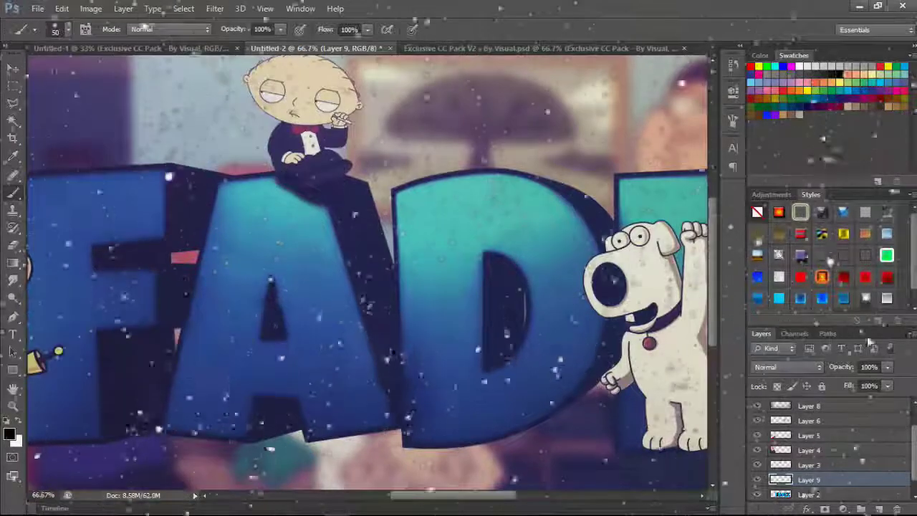
pyautogui.moveTo(831, 366); pyautogui.dragTo(801, 366)
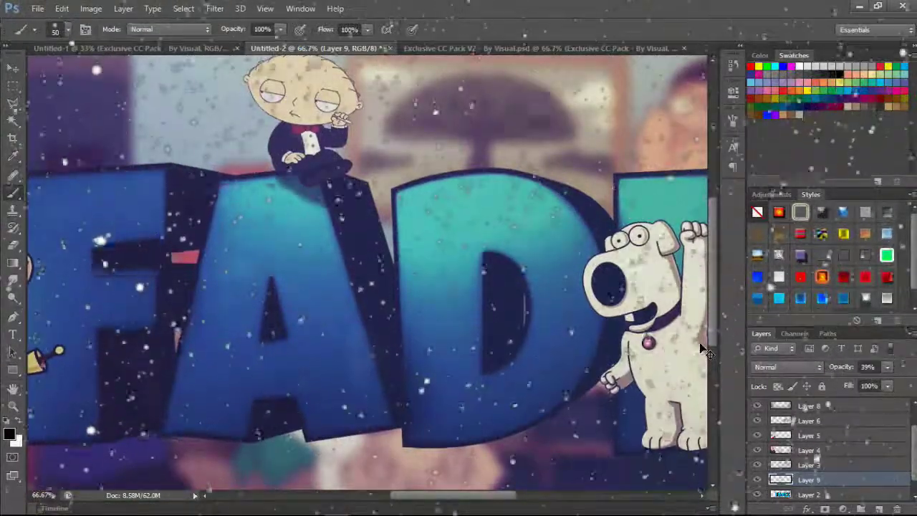
pyautogui.hotkey('ctrl', '-')
pyautogui.hscroll(-5, 287, 124)
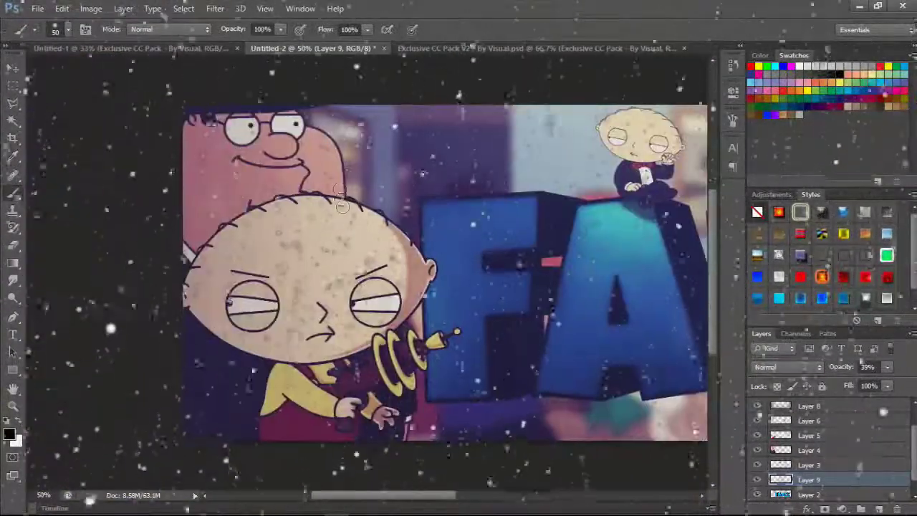
pyautogui.scroll(2, 824, 444)
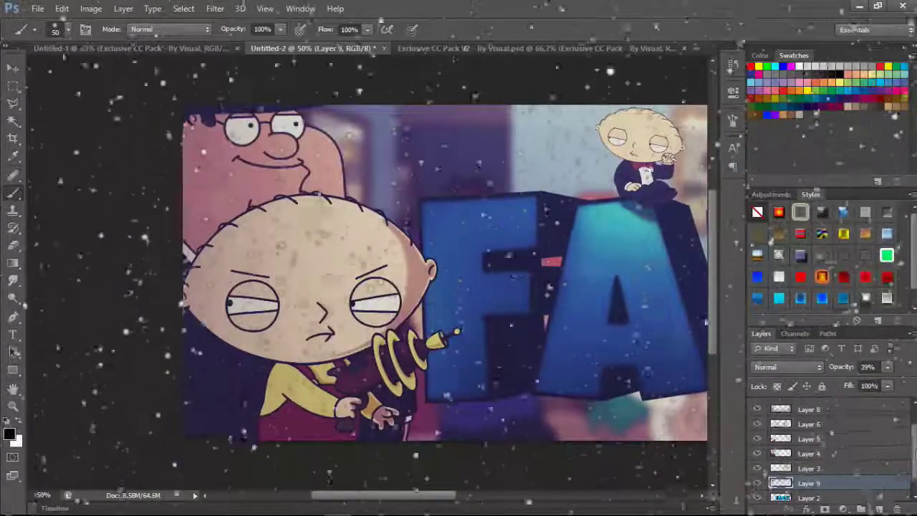
# Add a new Layer 10 below Layer 5 at low opacity
pyautogui.click(825, 466)
pyautogui.hotkey('ctrl', 'shift', 'n')
pyautogui.press('Return')
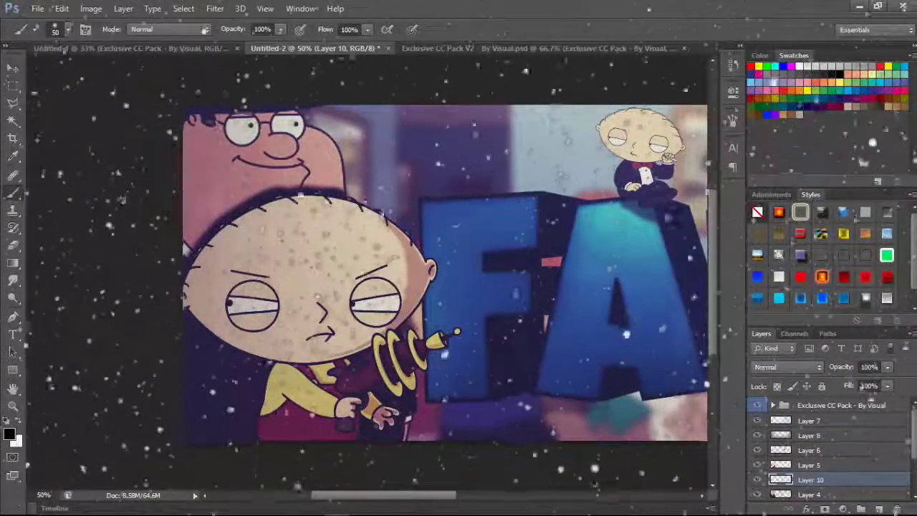
pyautogui.moveTo(842, 366); pyautogui.dragTo(791, 367)
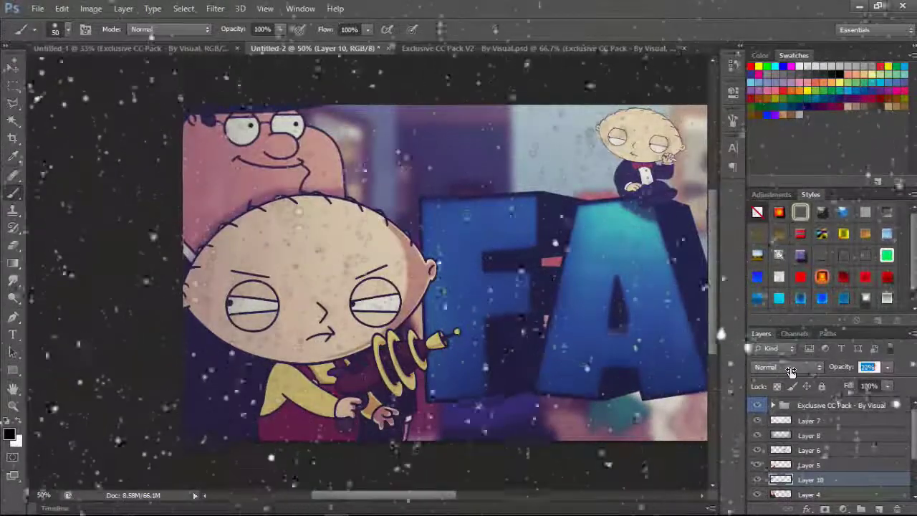
pyautogui.hotkey('ctrl', '-')
pyautogui.hotkey('ctrl', '-')
# Fill a new layer with white and shrink the full-canvas selection to 97% height
pyautogui.click(838, 405)
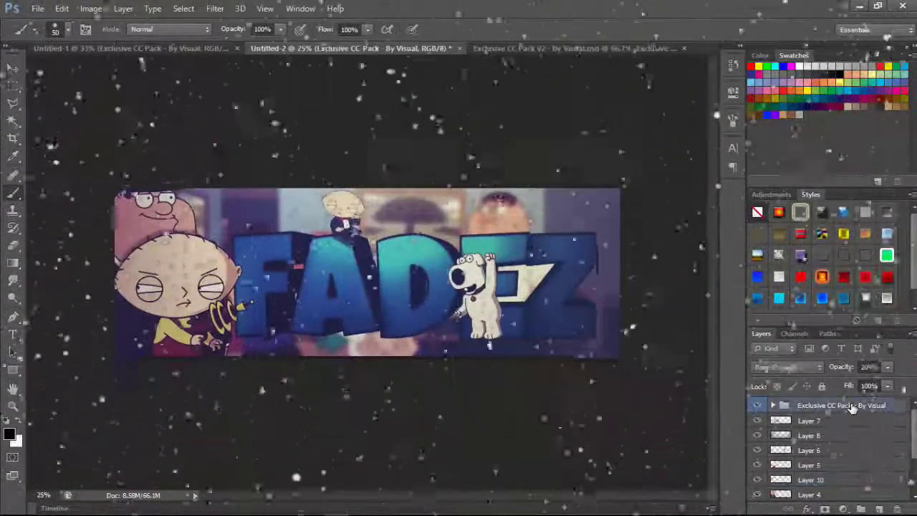
pyautogui.click(860, 508)
pyautogui.hotkey('ctrl', 'a')
pyautogui.hotkey('ctrl', 'BackSpace')
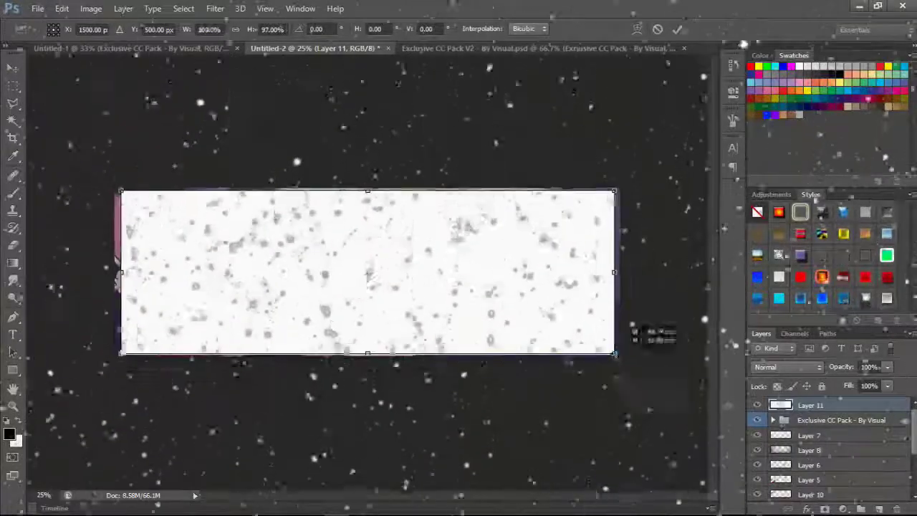
pyautogui.click(183, 8)
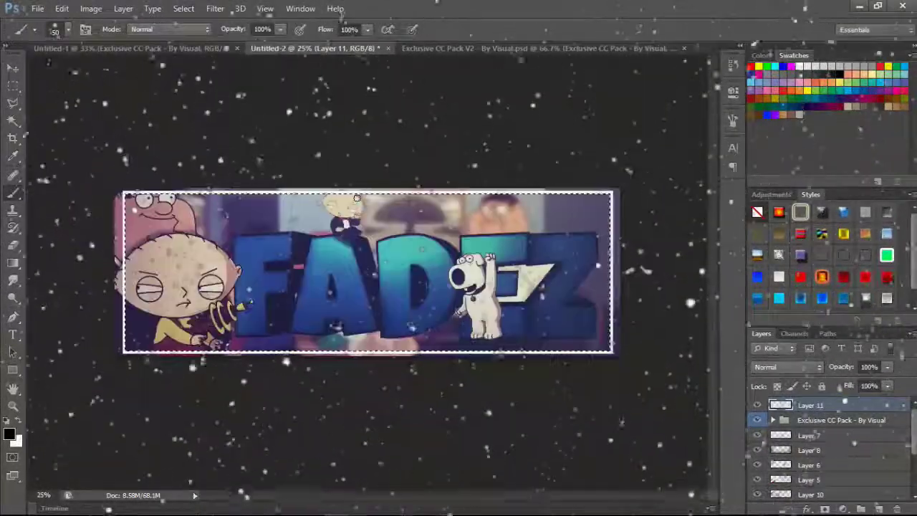
pyautogui.hotkey('ctrl', '+')
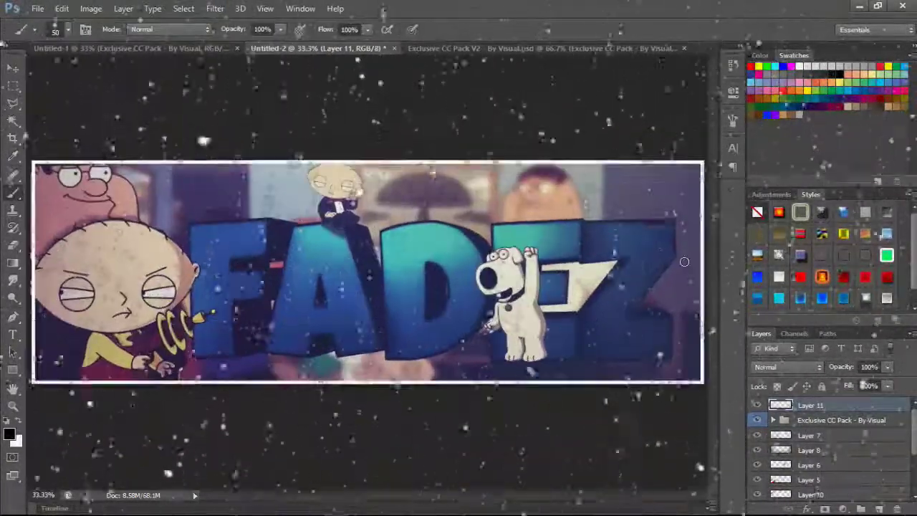
pyautogui.press('Return')
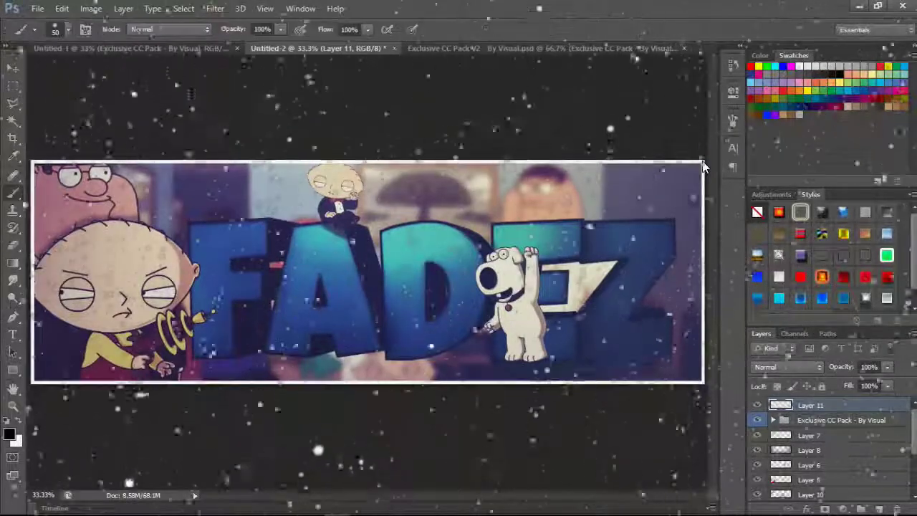
# Clear the white inside the selection, blend the border as Overlay, and touch up with the Eraser
pyautogui.press('b')
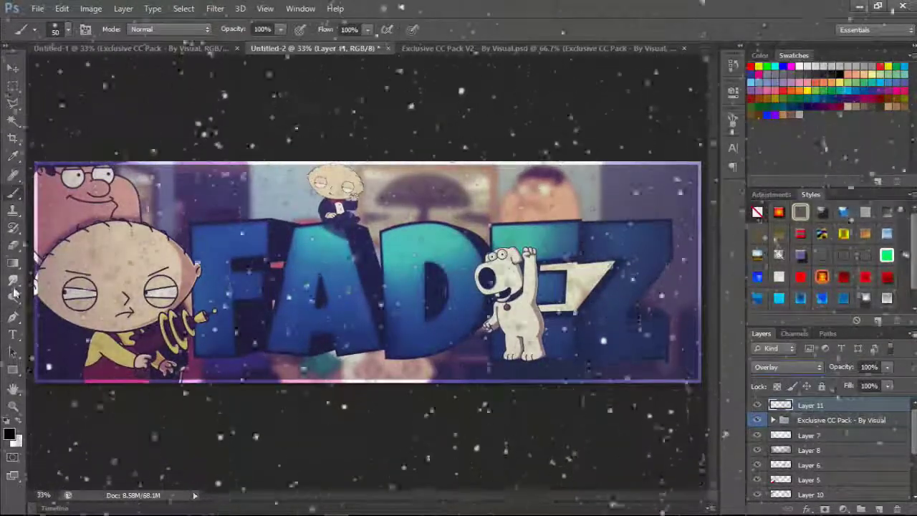
pyautogui.press('e')
pyautogui.hotkey('ctrl', '-')
pyautogui.hotkey('ctrl', '-')
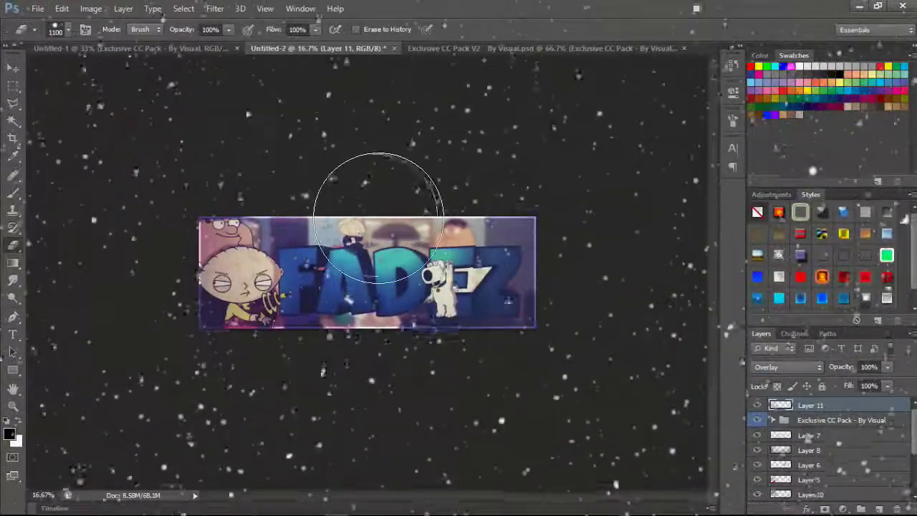
pyautogui.rightClick(401, 187)
pyautogui.press('Escape')
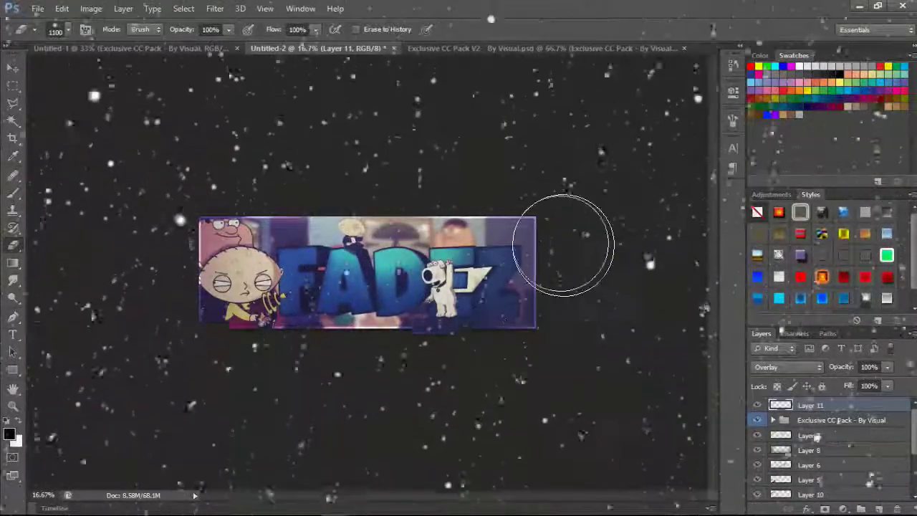
pyautogui.hotkey('ctrl', '+')
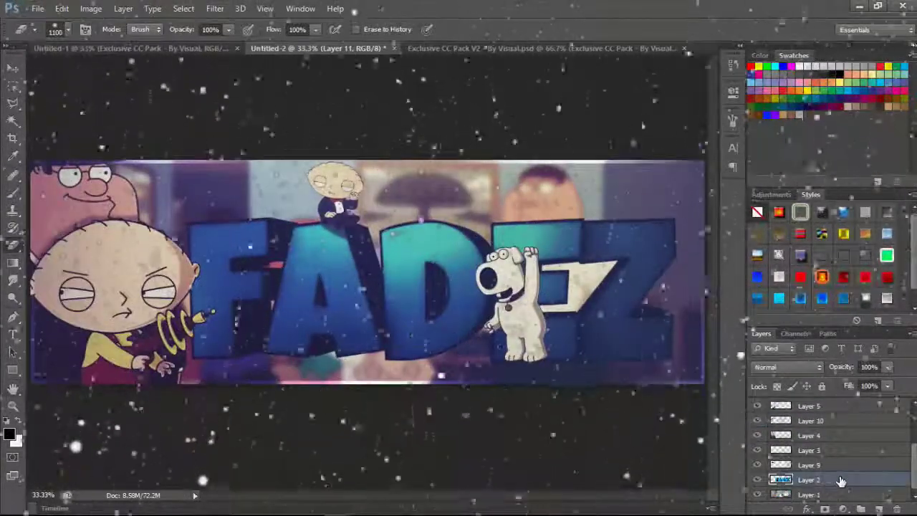
# Give Layer 2 an Inner Glow blended as Overlay with a slightly larger size
pyautogui.doubleClick(838, 479)
pyautogui.click(555, 209)
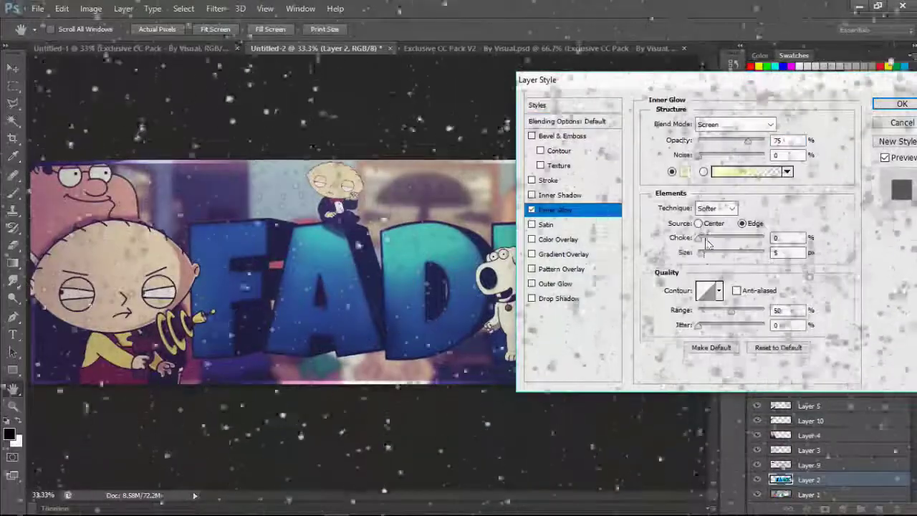
pyautogui.moveTo(699, 252); pyautogui.dragTo(716, 252)
pyautogui.click(734, 124)
pyautogui.click(738, 293)
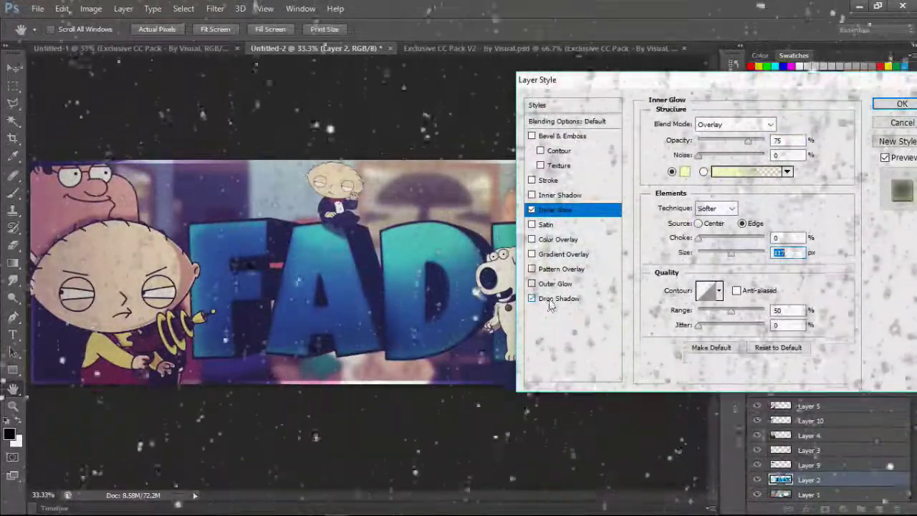
# Add a Drop Shadow with distance 15, size 45 and opacity 45, and apply the effects
pyautogui.click(559, 297)
pyautogui.doubleClick(788, 181)
pyautogui.write('15')
pyautogui.doubleClick(787, 211)
pyautogui.write('45')
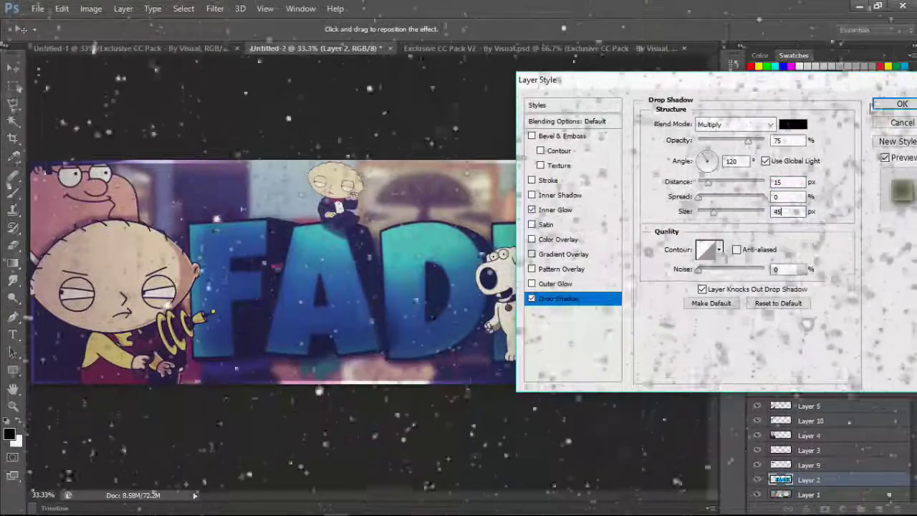
pyautogui.doubleClick(788, 140)
pyautogui.write('45')
pyautogui.press('Return')
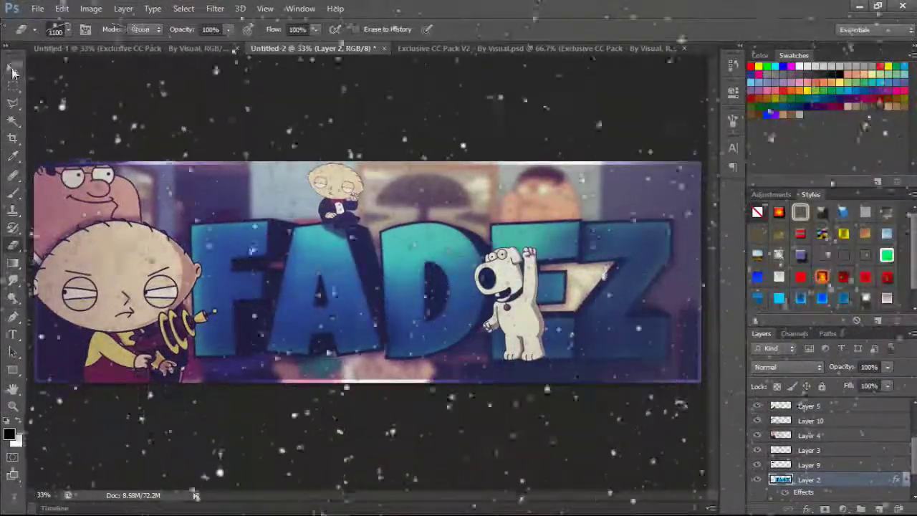
# Merge the banner's layers, glow and shadow included, into one layer with Ctrl+Shift+E
pyautogui.hotkey('ctrl', 'shift', 'e')
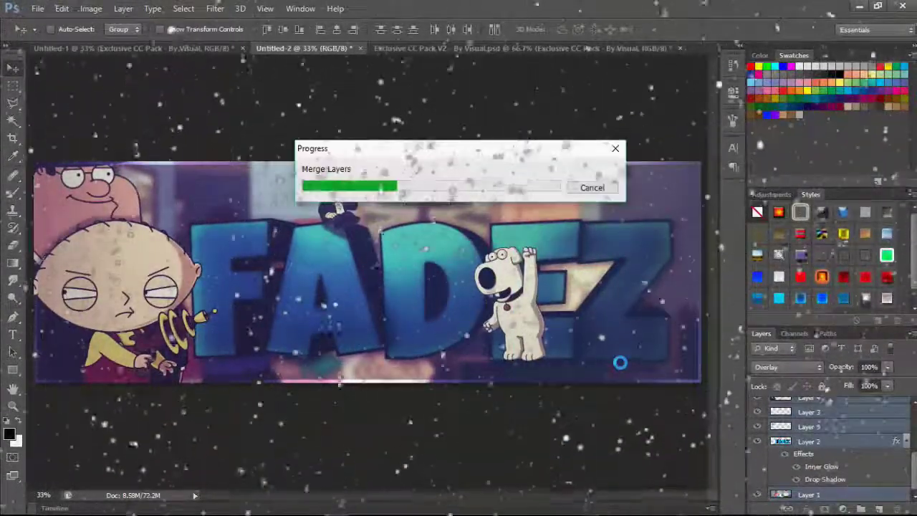